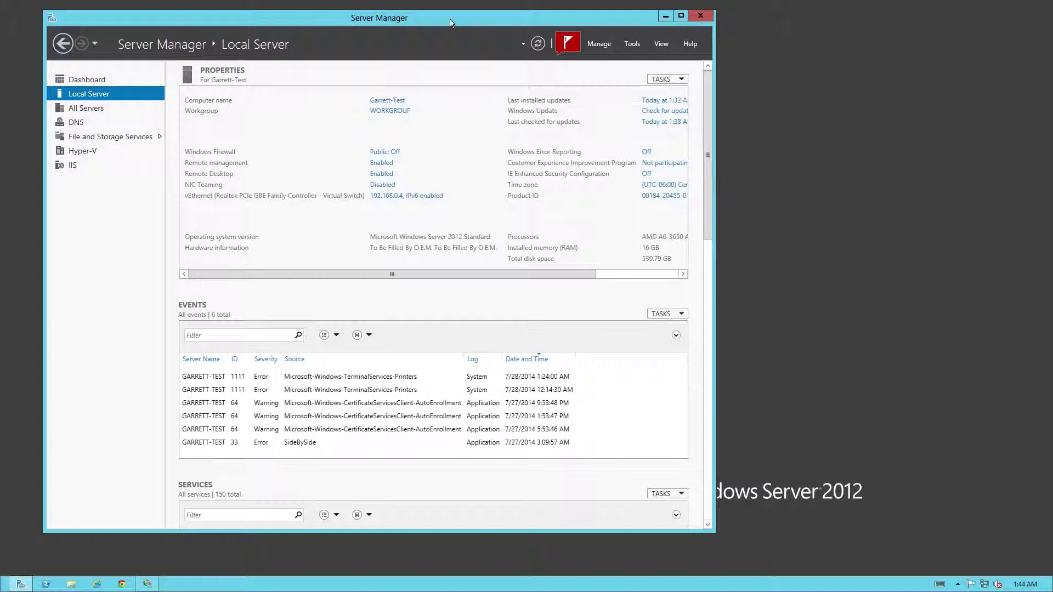
Reposition Server Manager and launch the Add Roles and Features wizard from its Manage menu
{"action": "left_click_drag", "start_coordinate": [450, 22], "coordinate": [588, 36]}
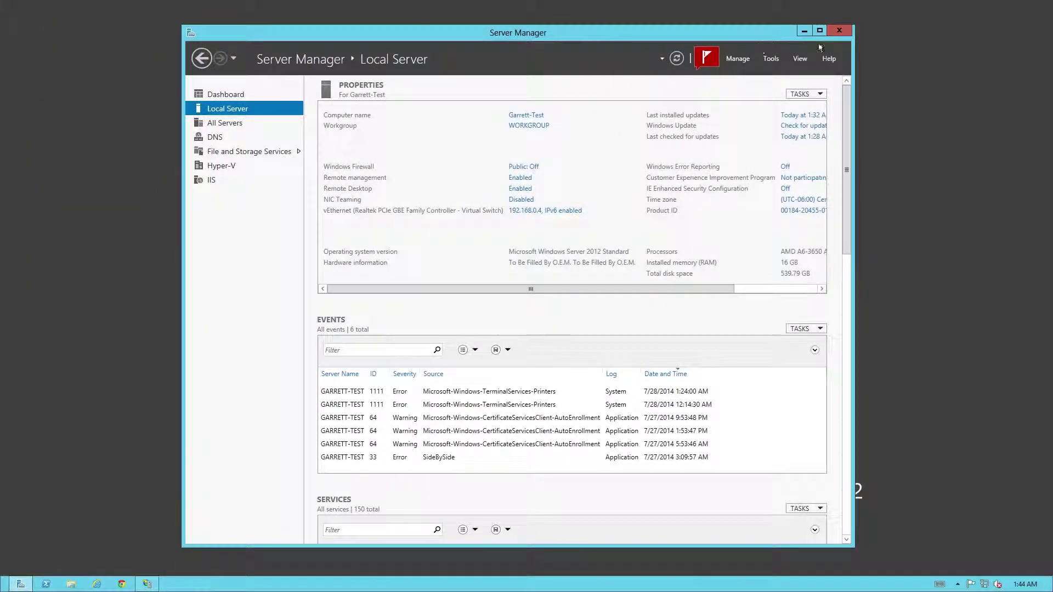
{"action": "left_click", "coordinate": [770, 60]}
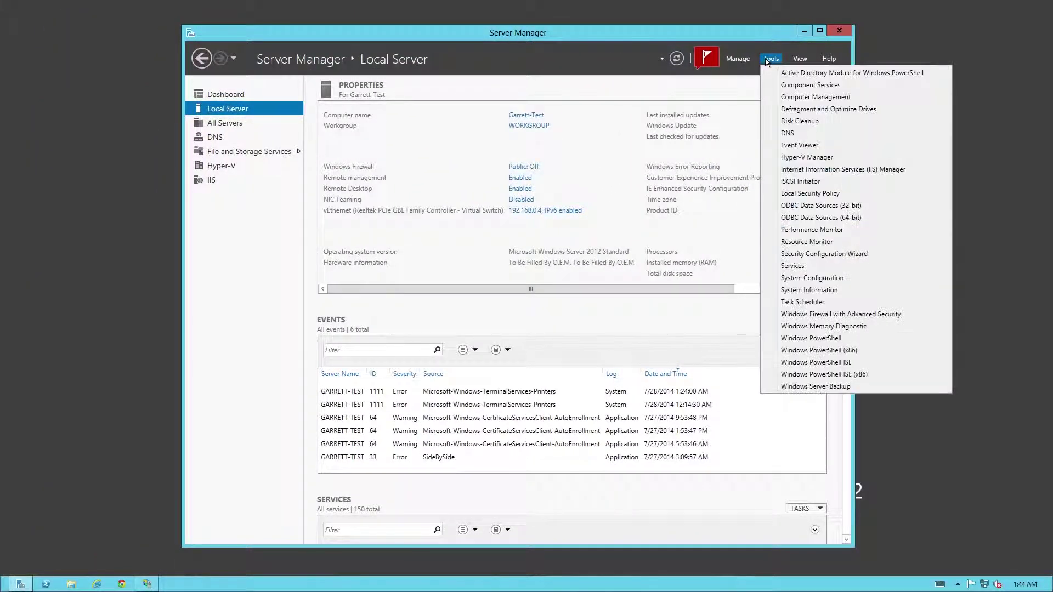
{"action": "left_click", "coordinate": [740, 59]}
{"action": "left_click", "coordinate": [740, 59]}
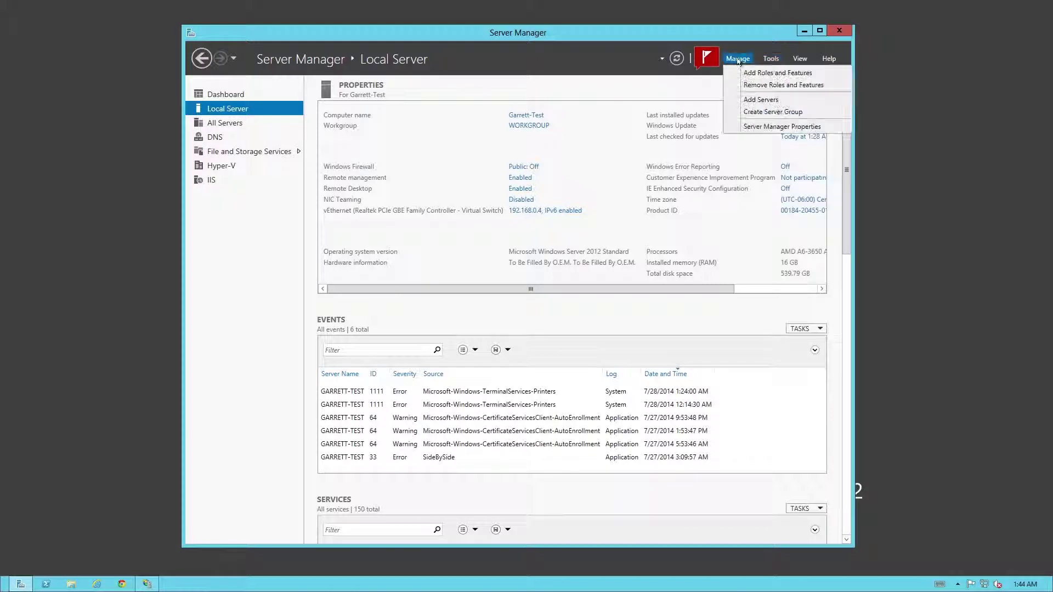
{"action": "left_click", "coordinate": [747, 72]}
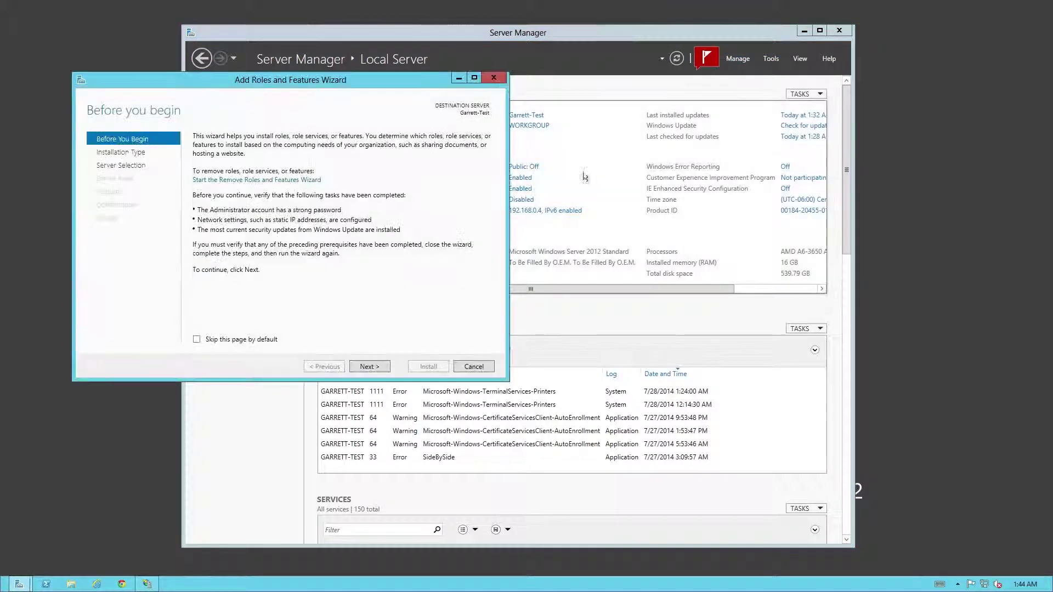
Step through the wizard to Features, inspect the .NET Framework 3.5 features, and cancel without installing
{"action": "left_click", "coordinate": [369, 371]}
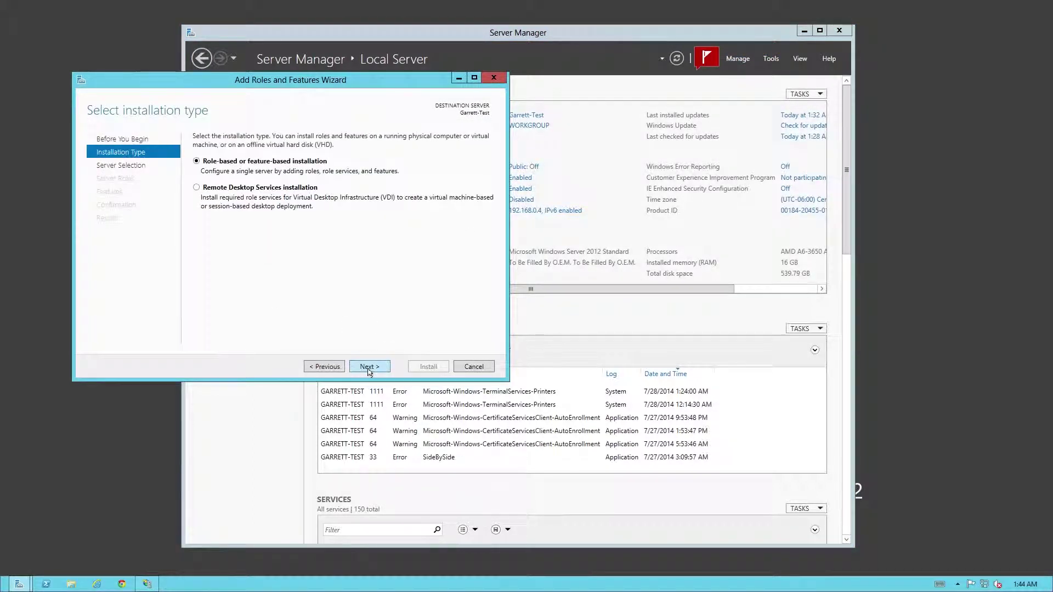
{"action": "left_click", "coordinate": [369, 371]}
{"action": "left_click", "coordinate": [366, 368]}
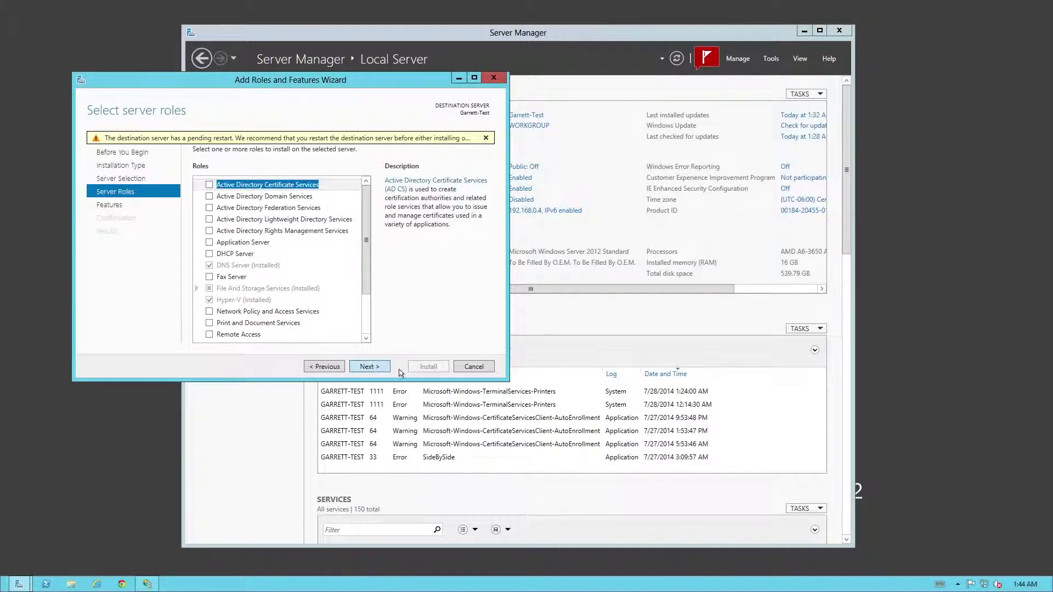
{"action": "left_click", "coordinate": [384, 368]}
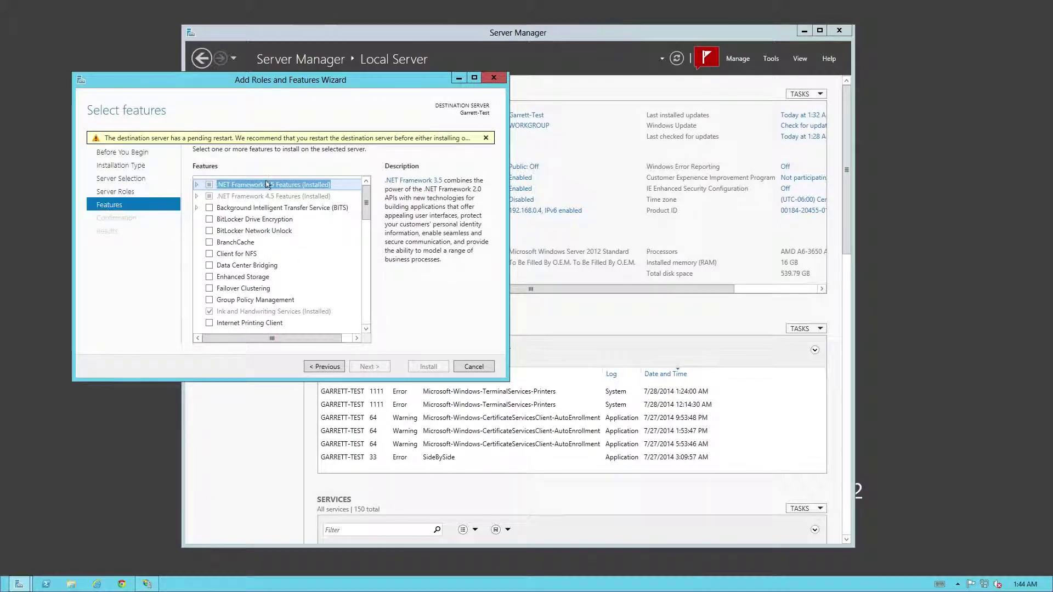
{"action": "left_click", "coordinate": [196, 185]}
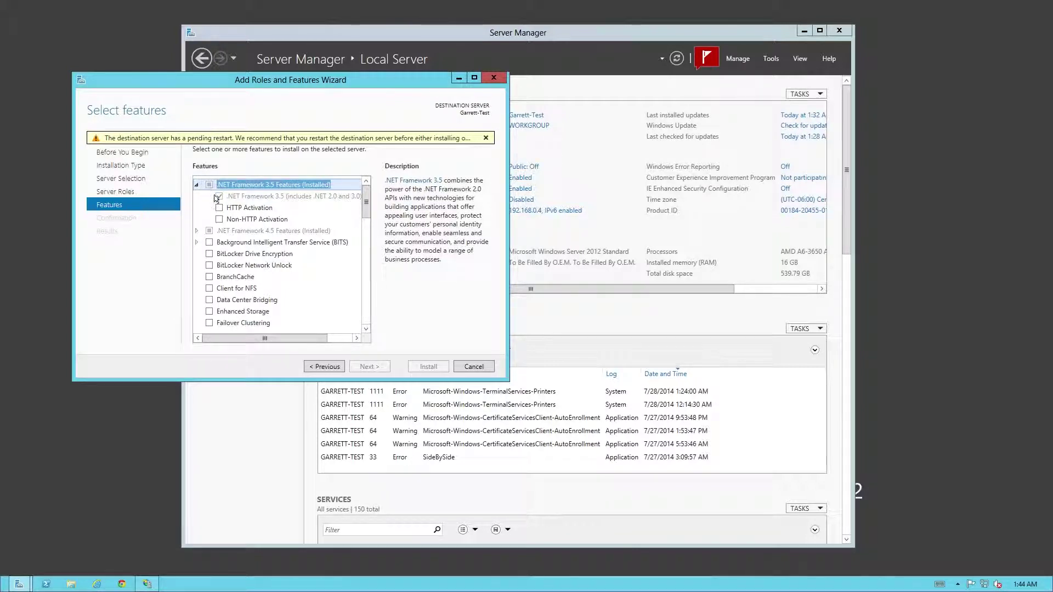
{"action": "left_click", "coordinate": [252, 198]}
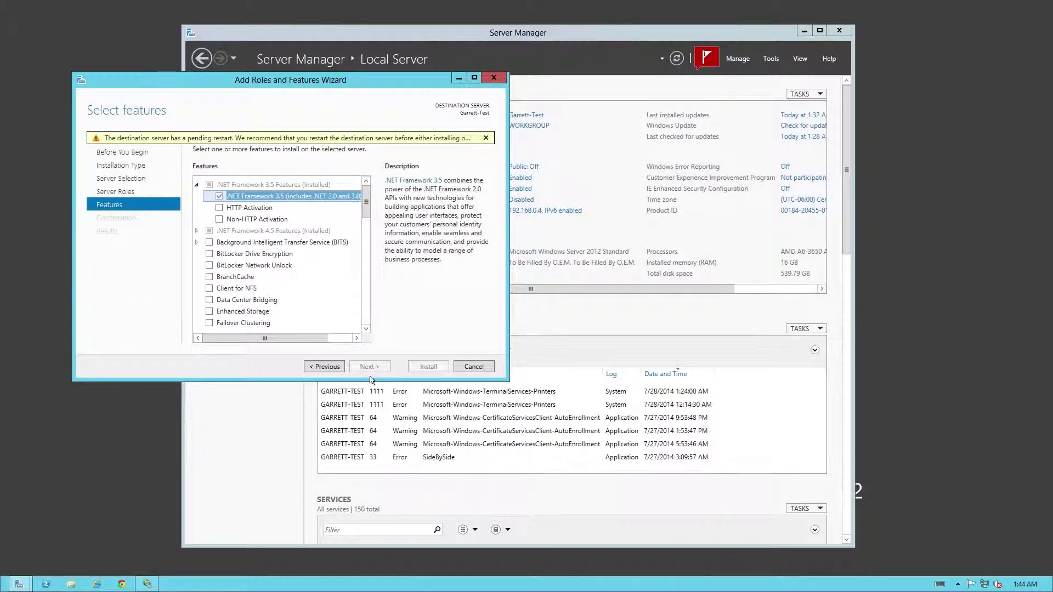
{"action": "left_click", "coordinate": [475, 365]}
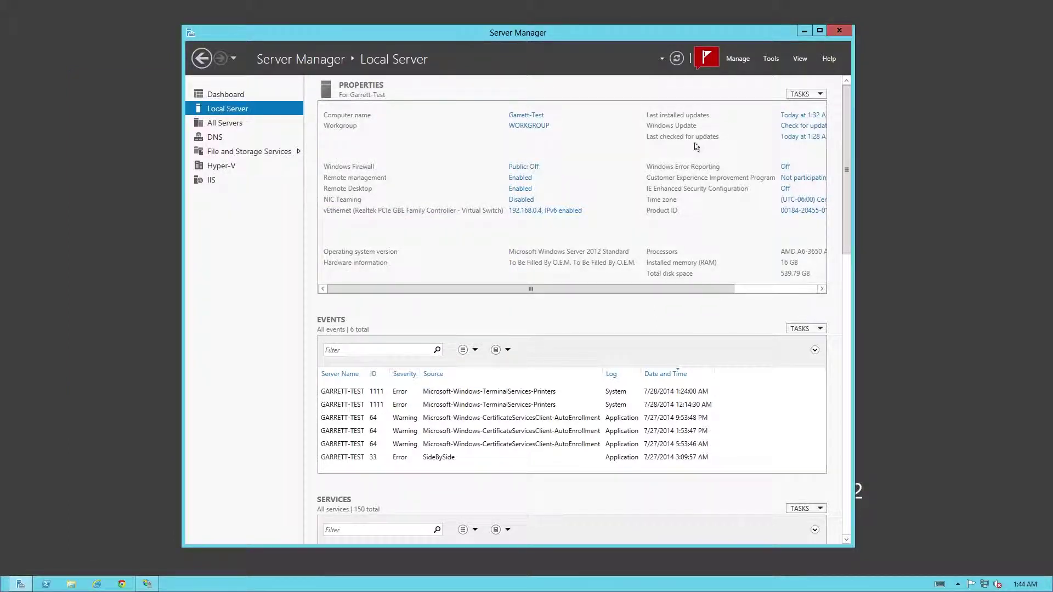
Close Server Manager and open IIS Manager on the server's Application Pools page
{"action": "left_click", "coordinate": [840, 32]}
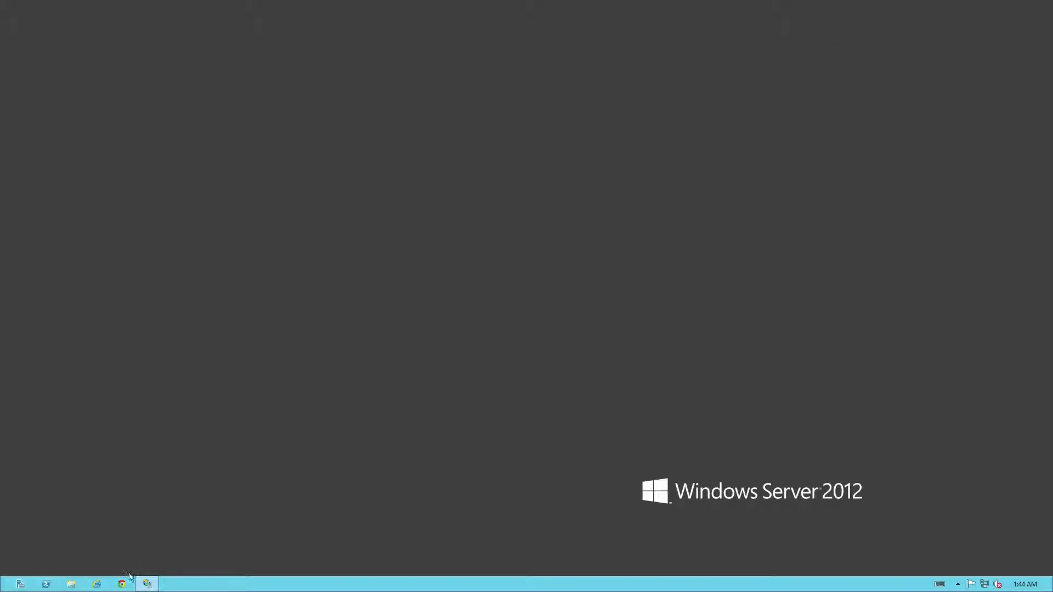
{"action": "left_click", "coordinate": [147, 584]}
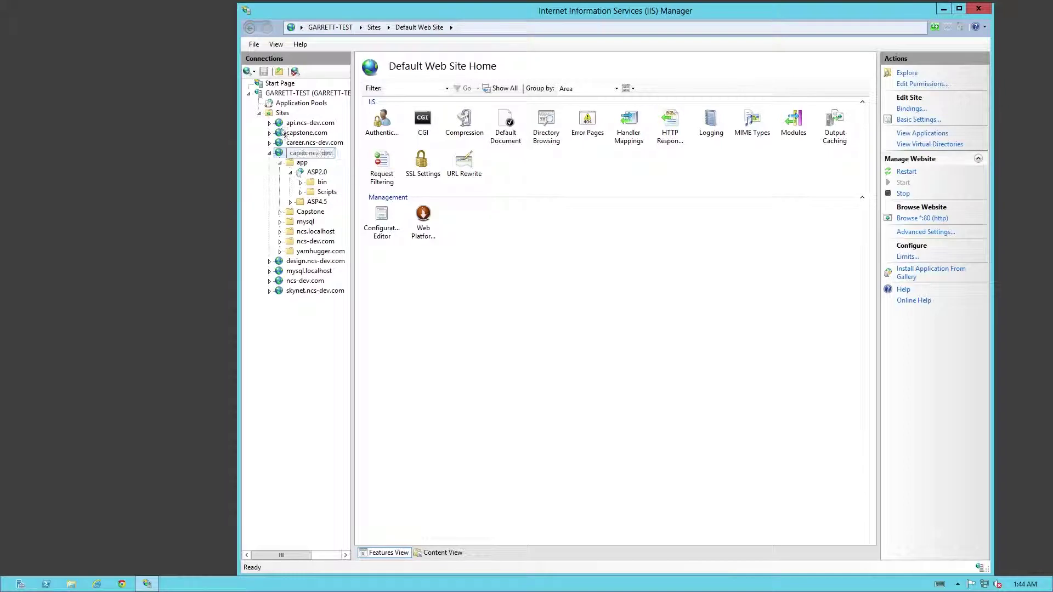
{"action": "left_click", "coordinate": [292, 104]}
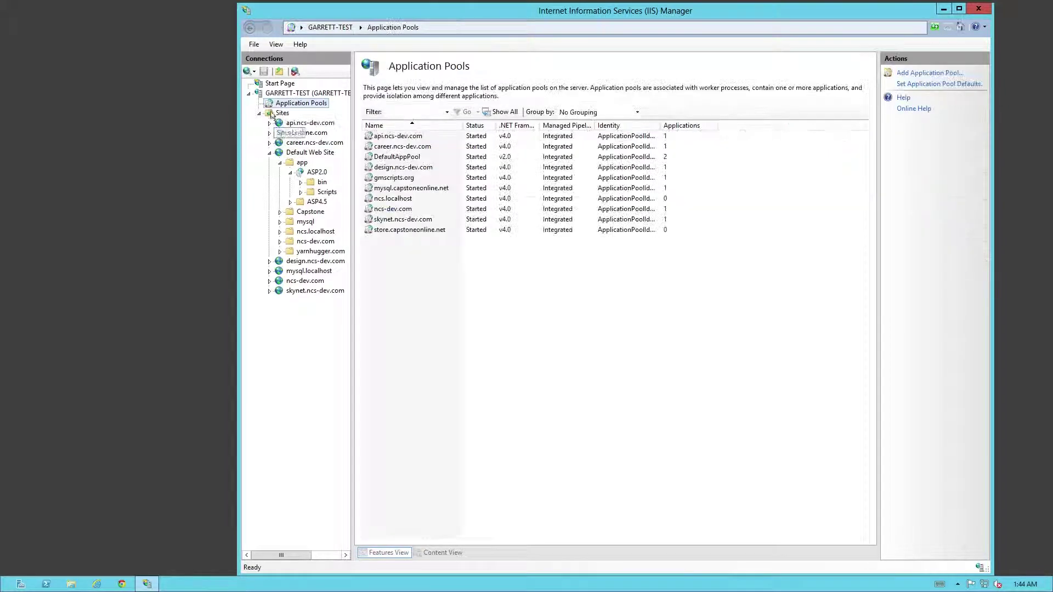
Review the api.ncs-dev.com pool's basic settings showing .NET v4.0.30319 and cancel without changes
{"action": "left_click", "coordinate": [528, 137]}
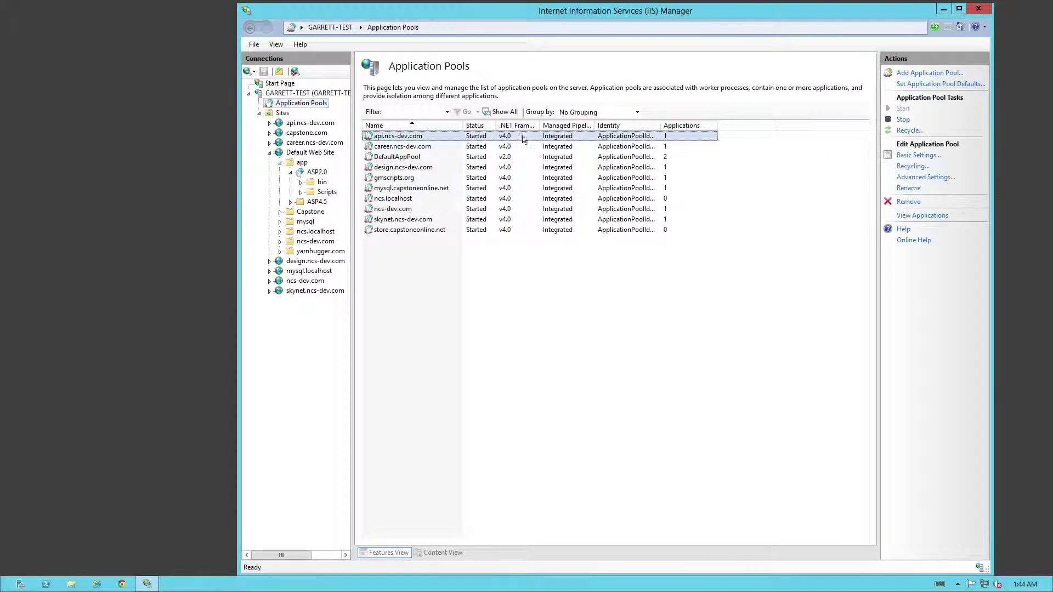
{"action": "left_click", "coordinate": [411, 157]}
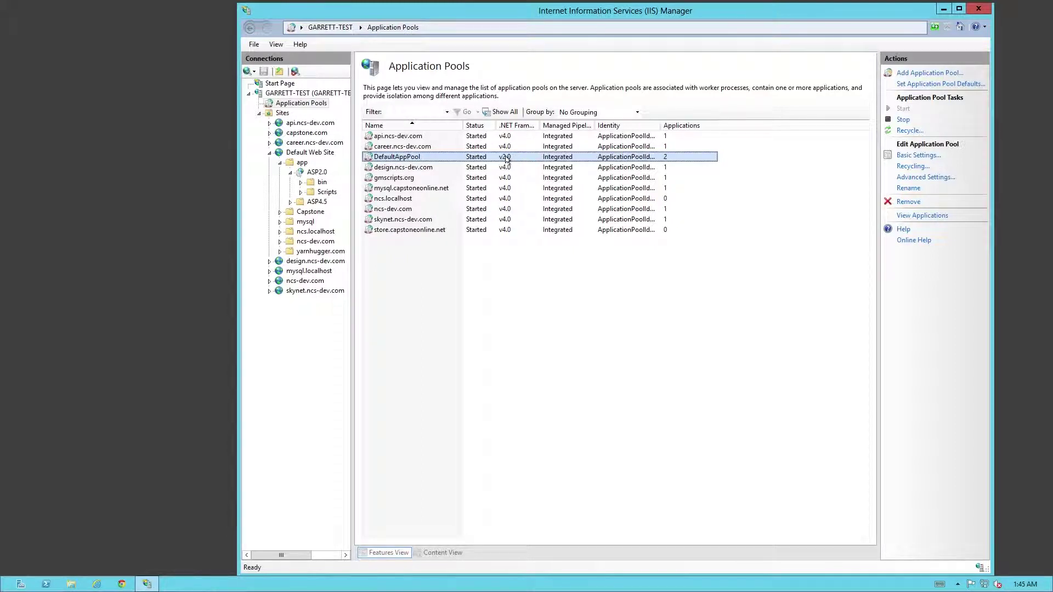
{"action": "double_click", "coordinate": [400, 136]}
{"action": "left_click", "coordinate": [625, 279]}
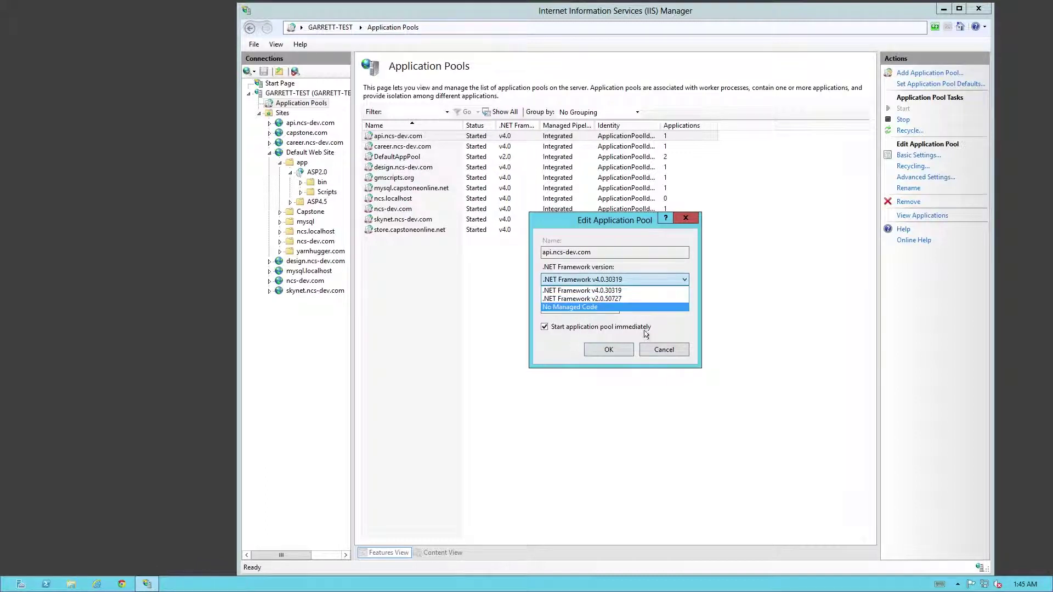
{"action": "left_click", "coordinate": [665, 351]}
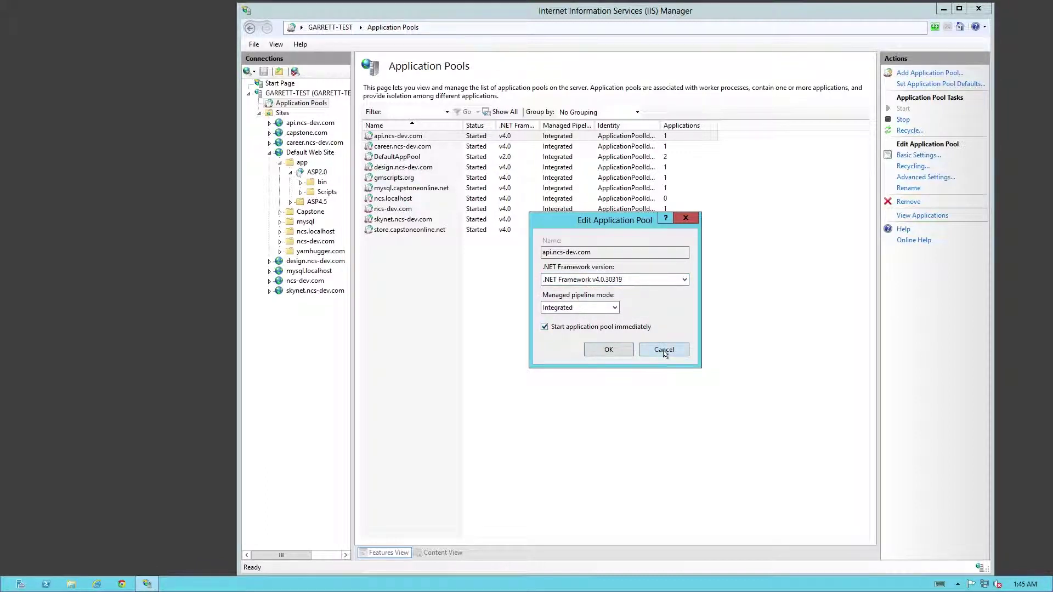
{"action": "left_click", "coordinate": [664, 350]}
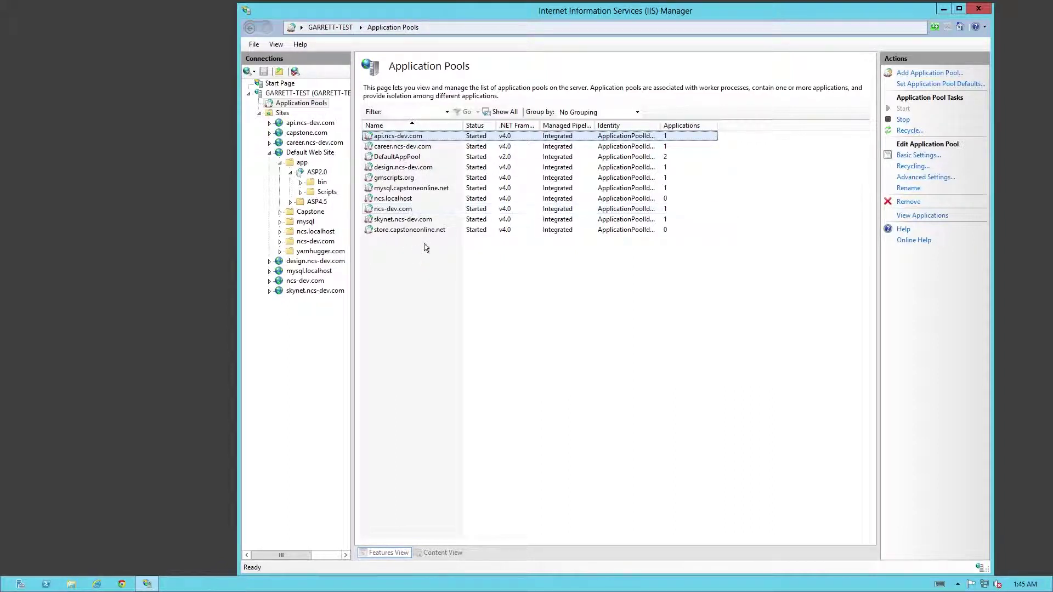
{"action": "right_click", "coordinate": [300, 125]}
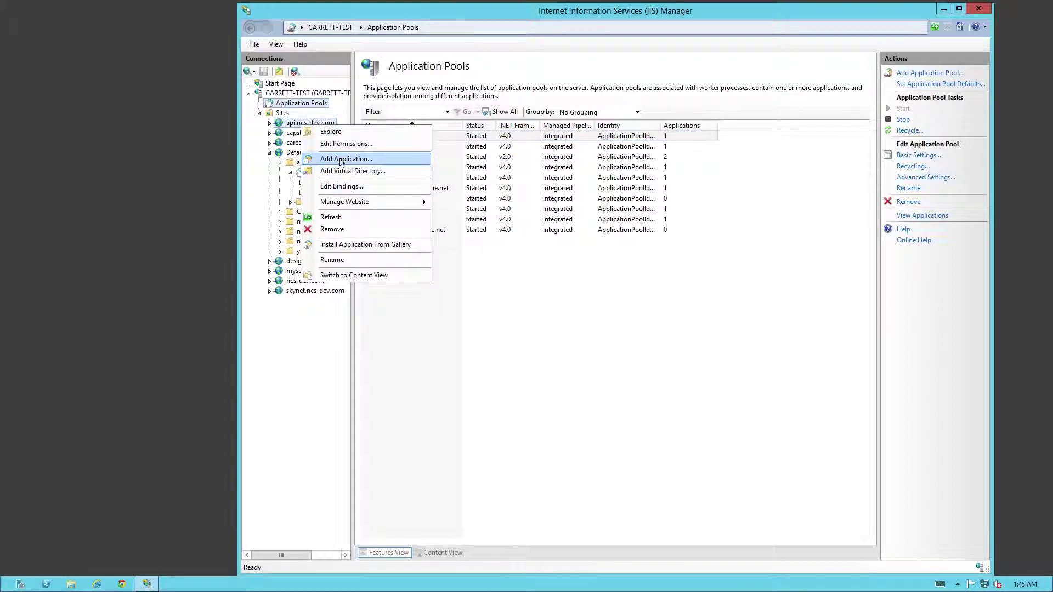
{"action": "left_click", "coordinate": [289, 104]}
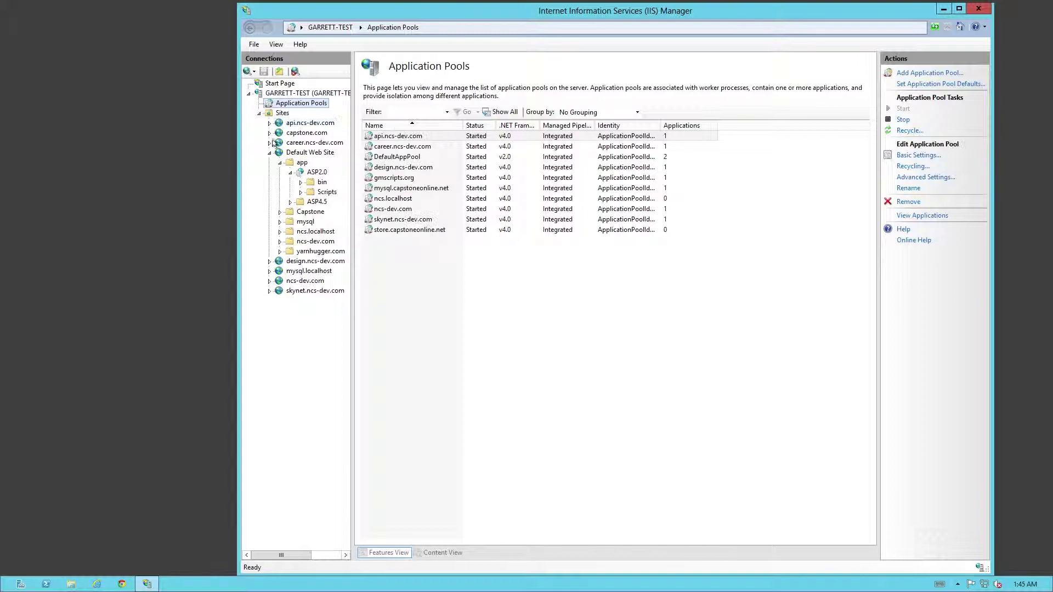
{"action": "left_click", "coordinate": [301, 153]}
{"action": "left_click", "coordinate": [302, 163]}
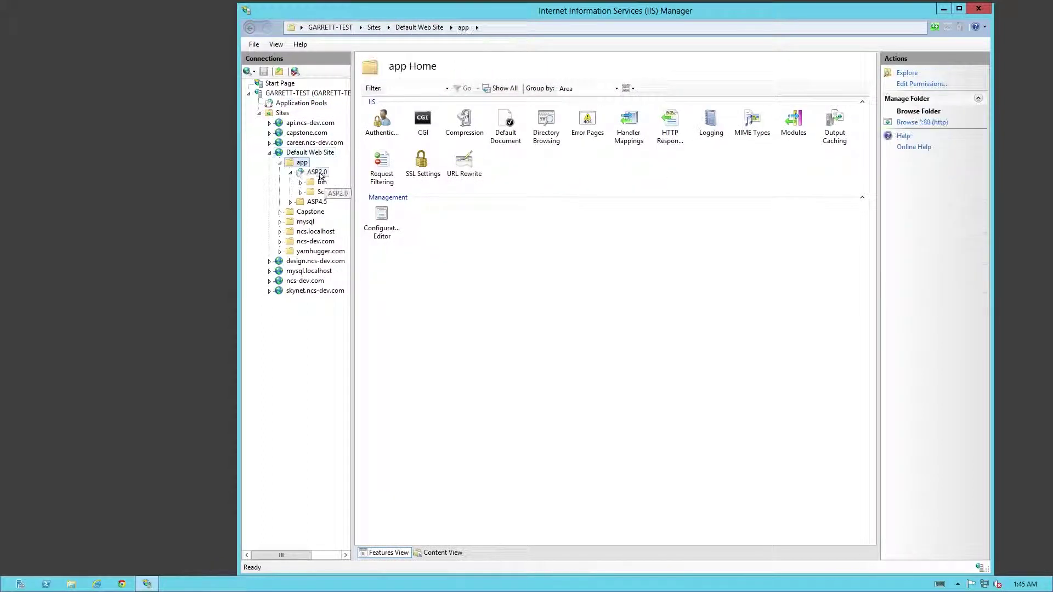
{"action": "left_click", "coordinate": [317, 172]}
{"action": "right_click", "coordinate": [313, 173]}
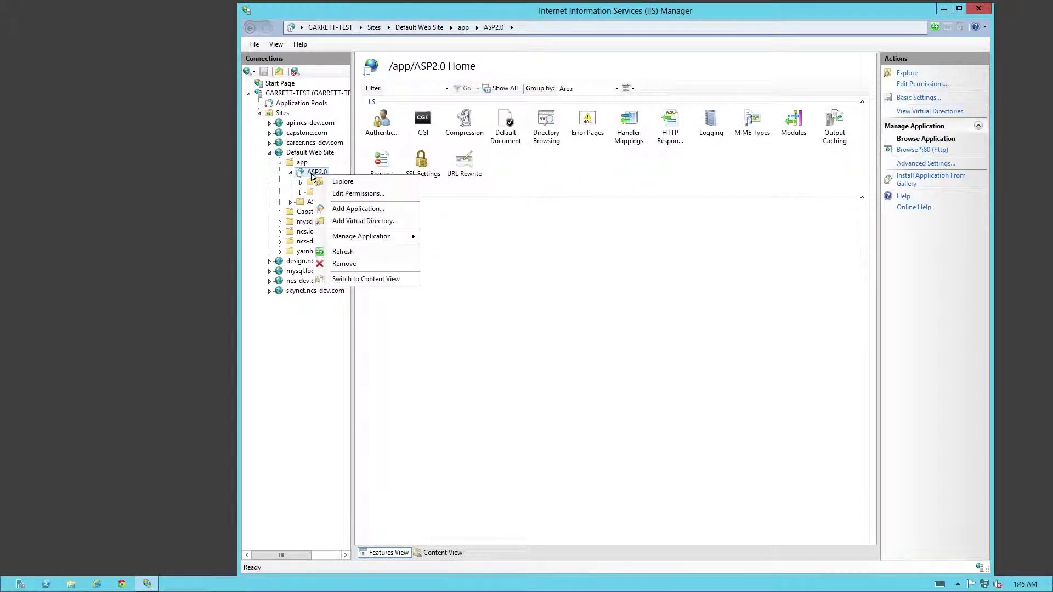
{"action": "left_click", "coordinate": [355, 210]}
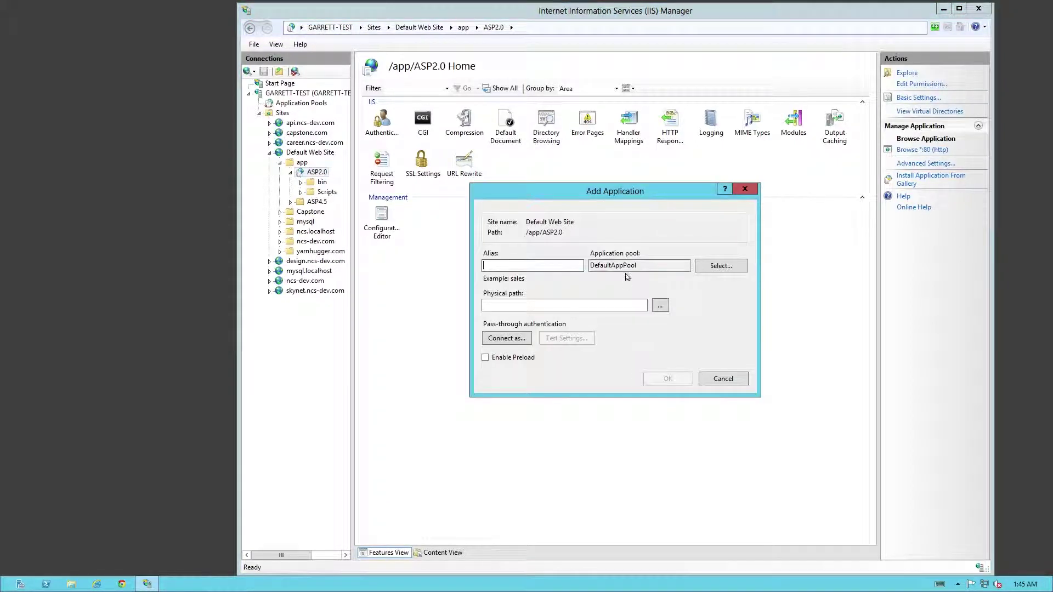
{"action": "left_click", "coordinate": [746, 190]}
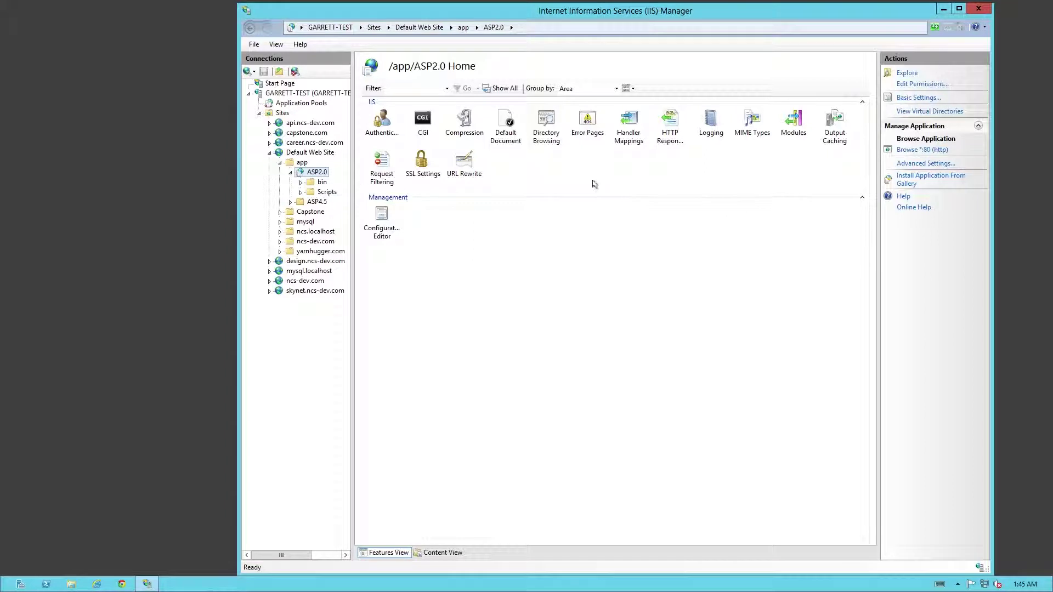
{"action": "right_click", "coordinate": [302, 152]}
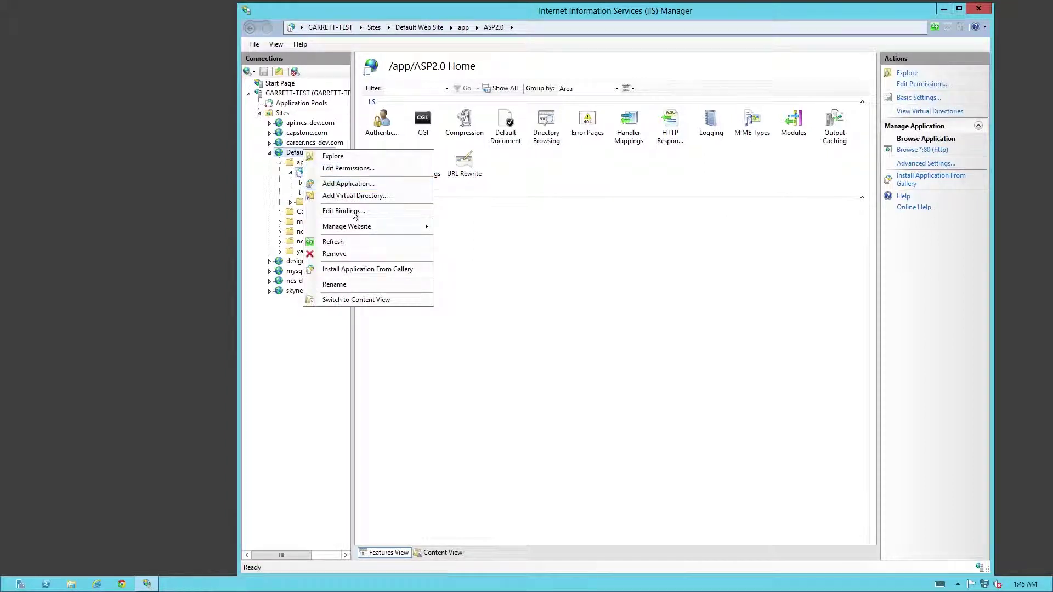
{"action": "left_click", "coordinate": [301, 103]}
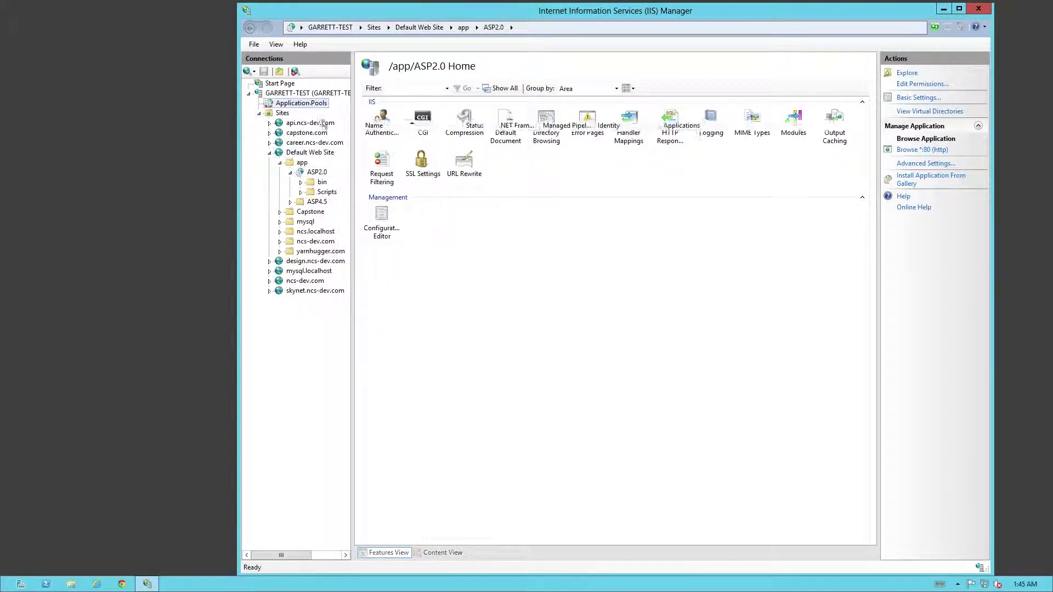
Review DefaultAppPool's basic settings, keeping .NET v2.0.50727 and Integrated pipeline, and cancel unchanged
{"action": "double_click", "coordinate": [391, 156]}
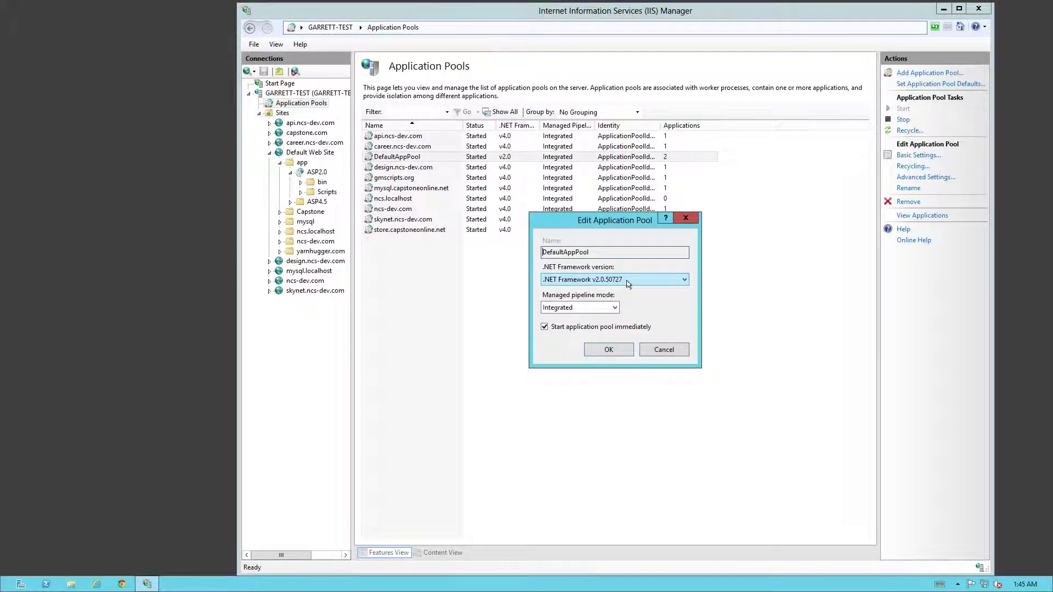
{"action": "left_click", "coordinate": [611, 281]}
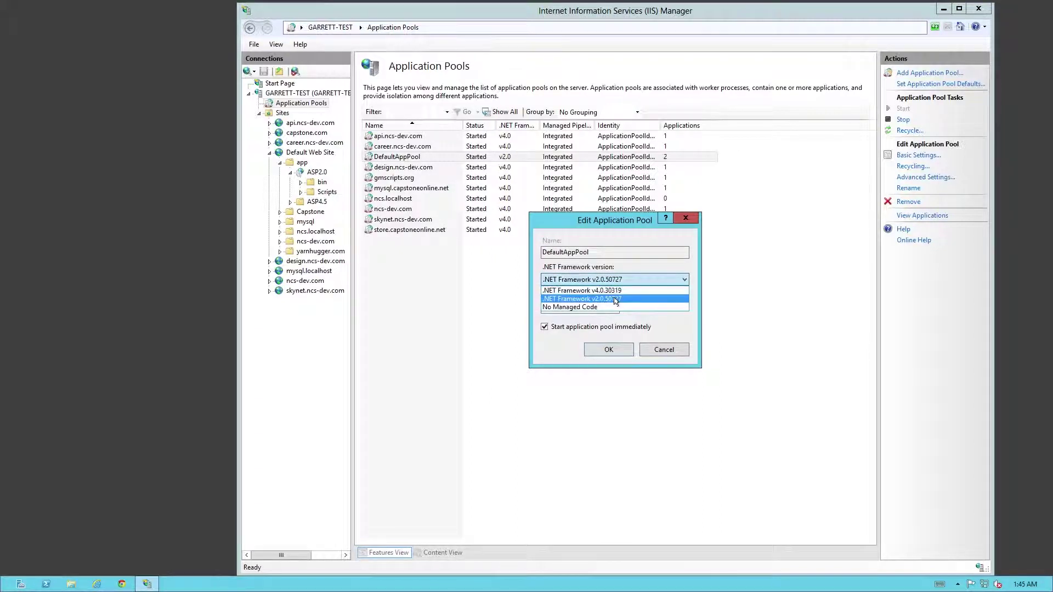
{"action": "left_click", "coordinate": [592, 299]}
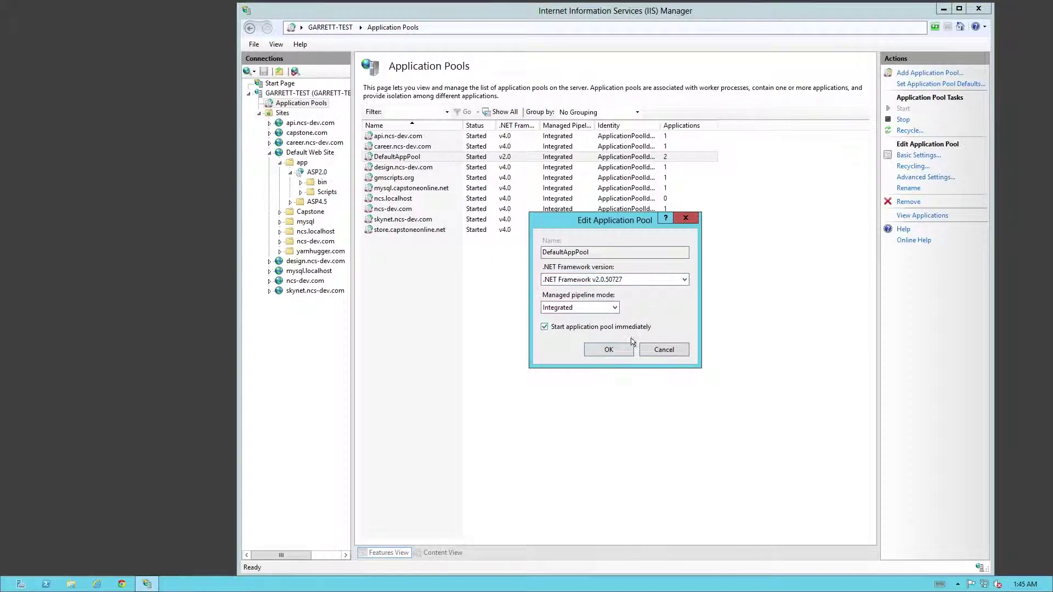
{"action": "left_click", "coordinate": [603, 308]}
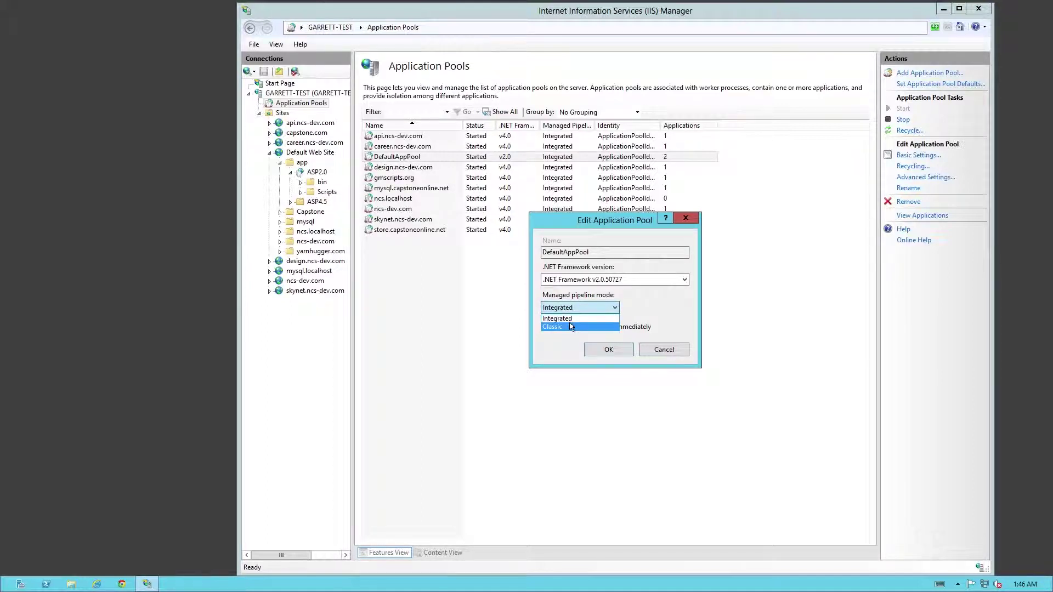
{"action": "left_click", "coordinate": [673, 355]}
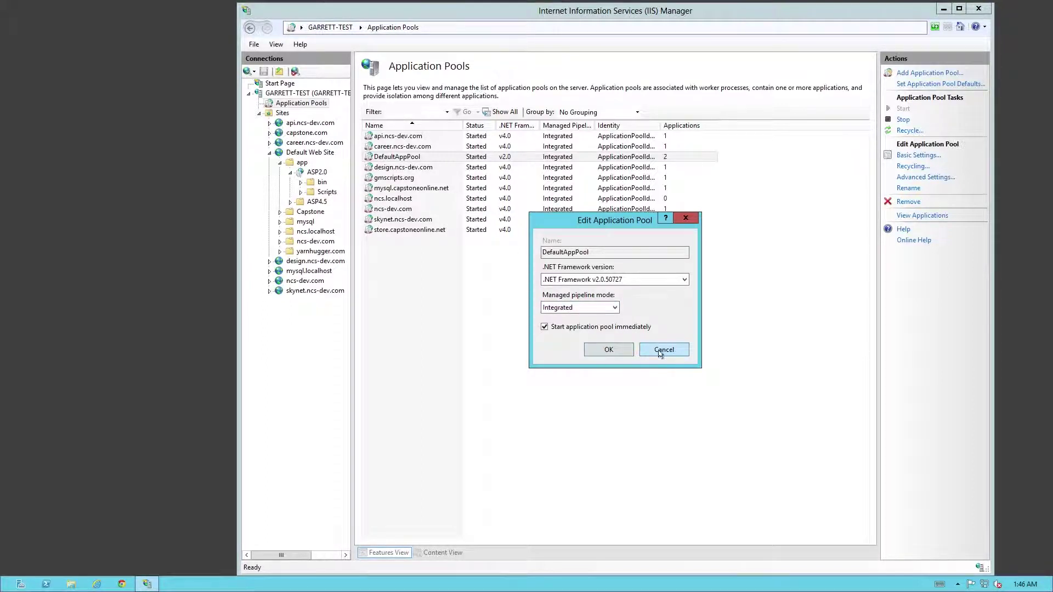
{"action": "left_click", "coordinate": [659, 354]}
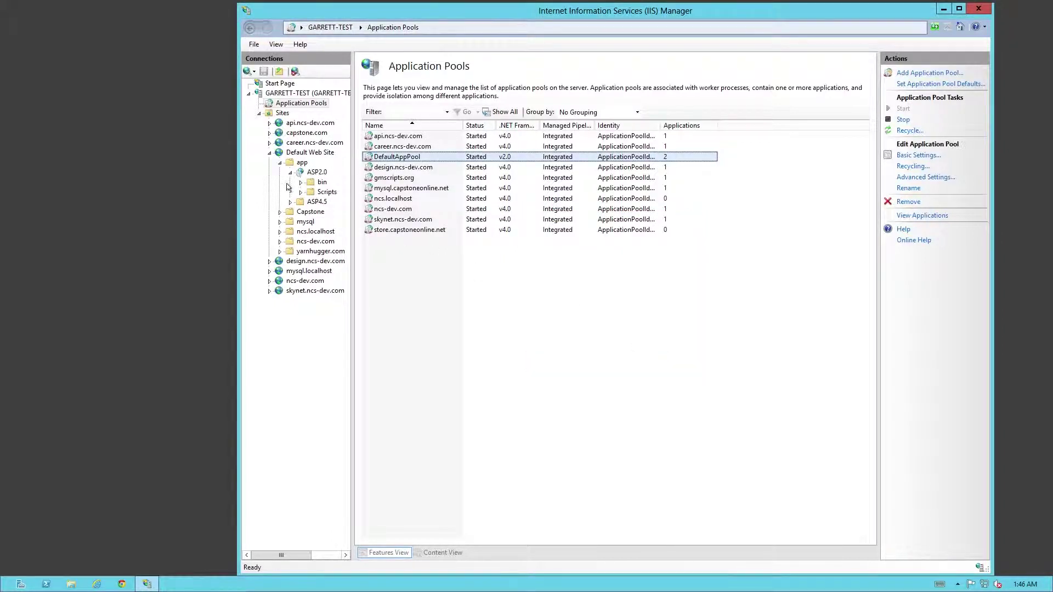
Convert the ASP4.5 folder to an application with DefaultAppPool and open its Connect As credentials
{"action": "right_click", "coordinate": [311, 200]}
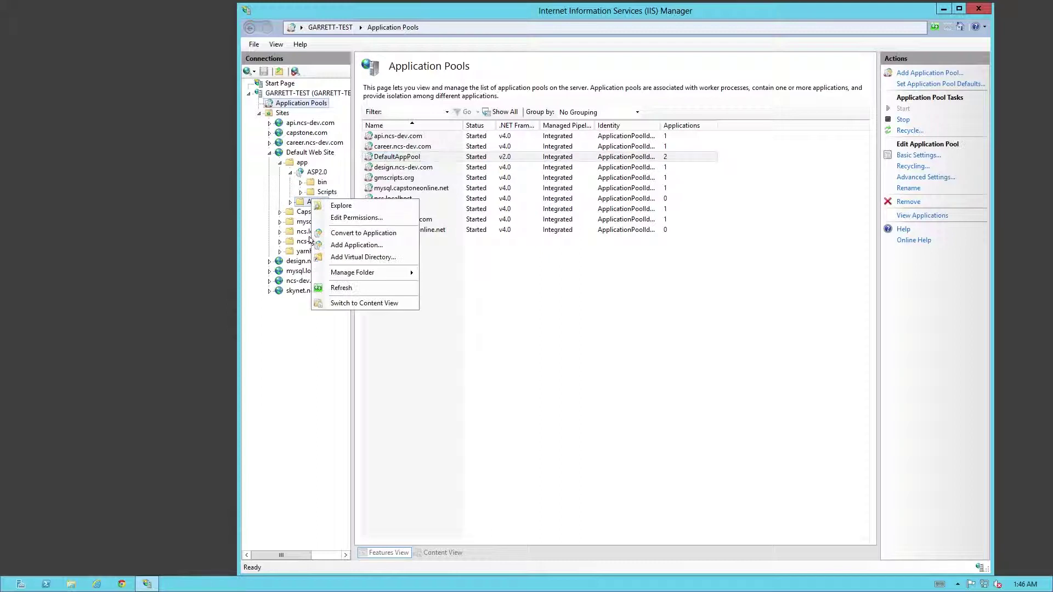
{"action": "left_click", "coordinate": [363, 233]}
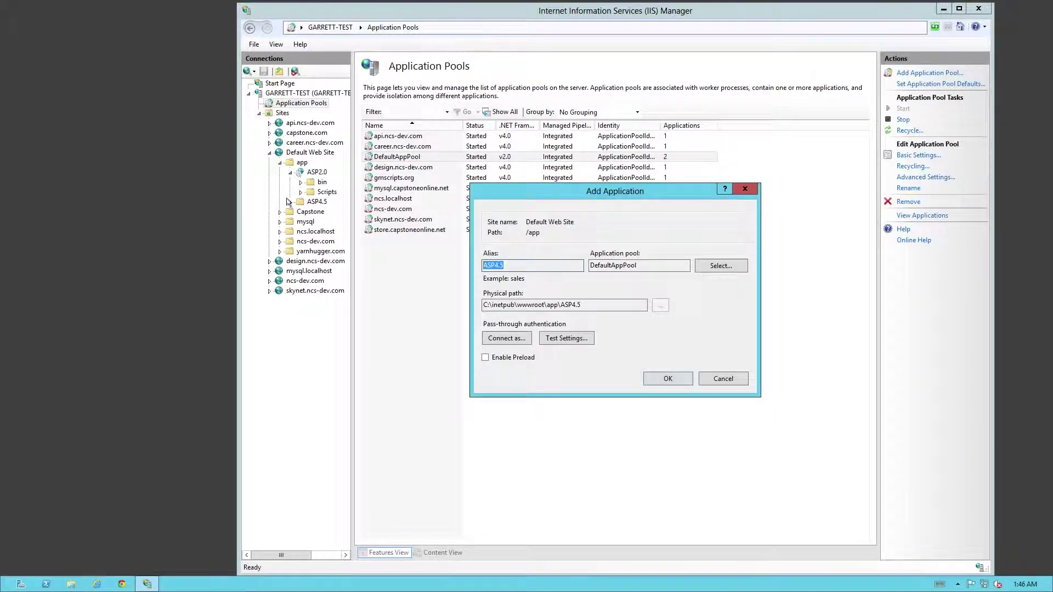
{"action": "left_click", "coordinate": [713, 265]}
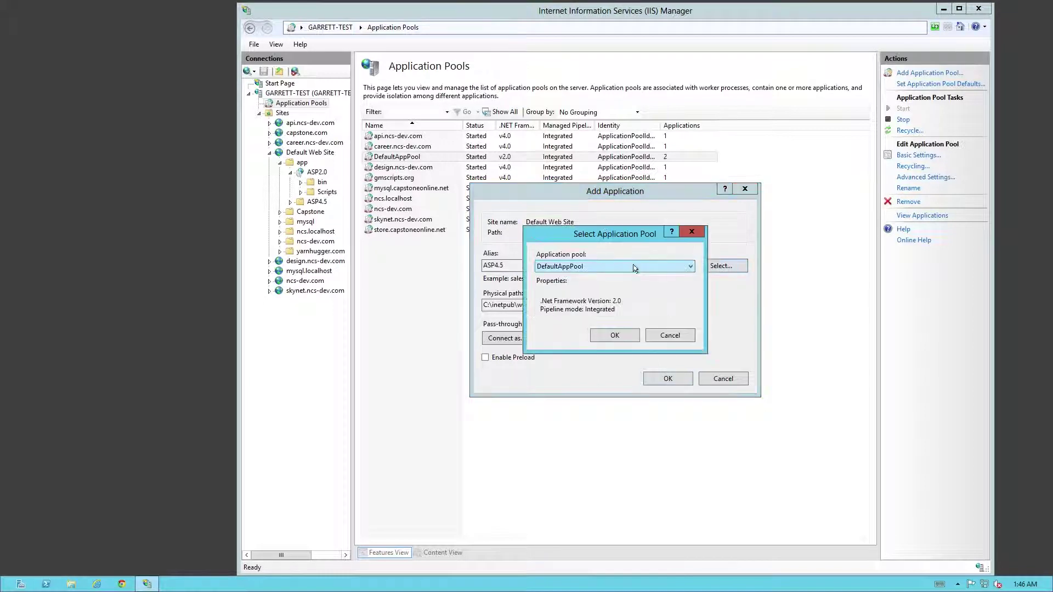
{"action": "left_click", "coordinate": [647, 268]}
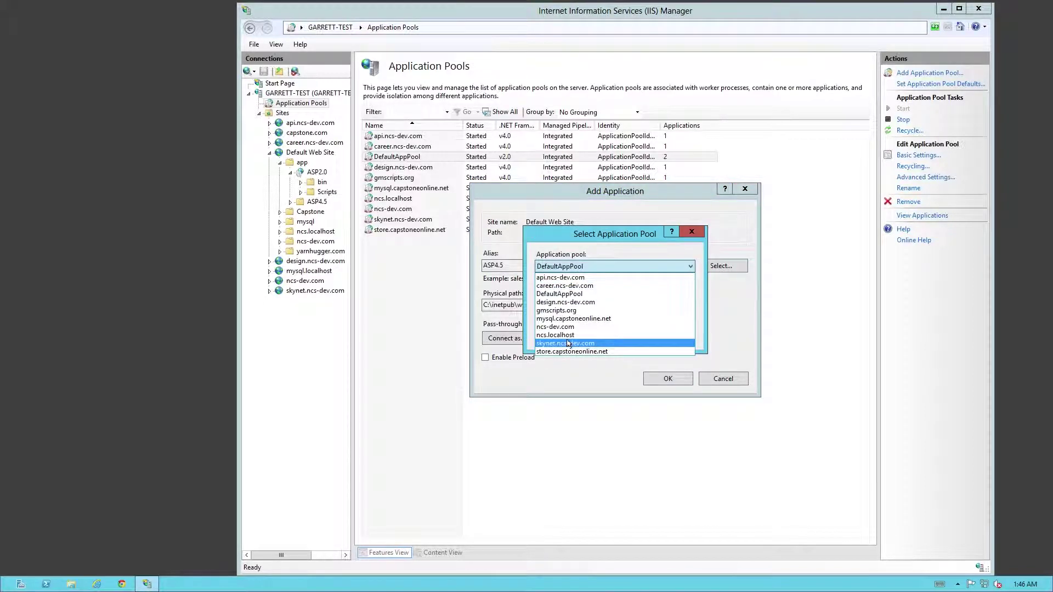
{"action": "left_click", "coordinate": [554, 294]}
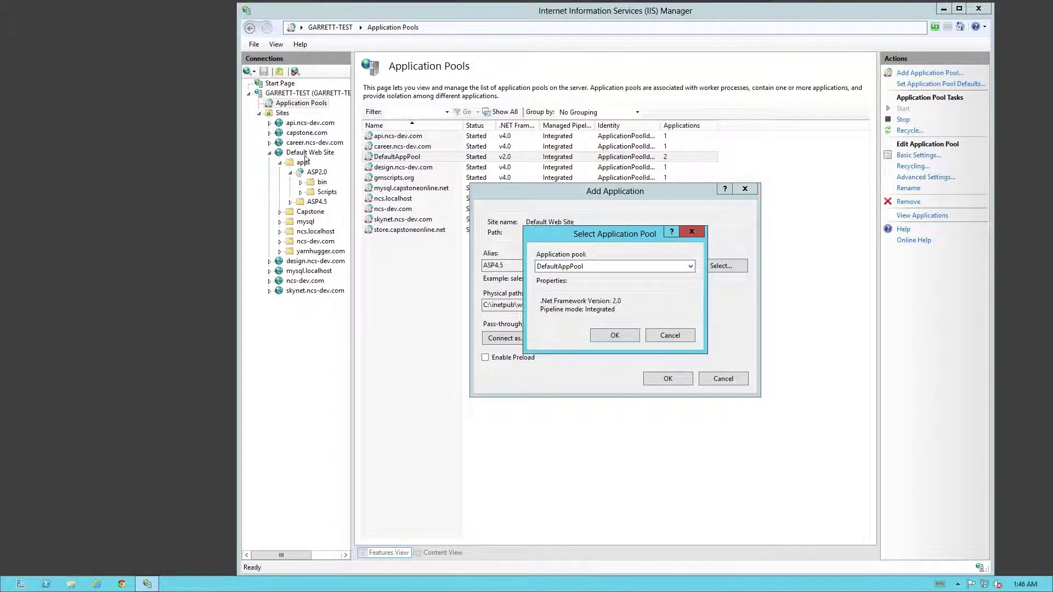
{"action": "left_click", "coordinate": [615, 336]}
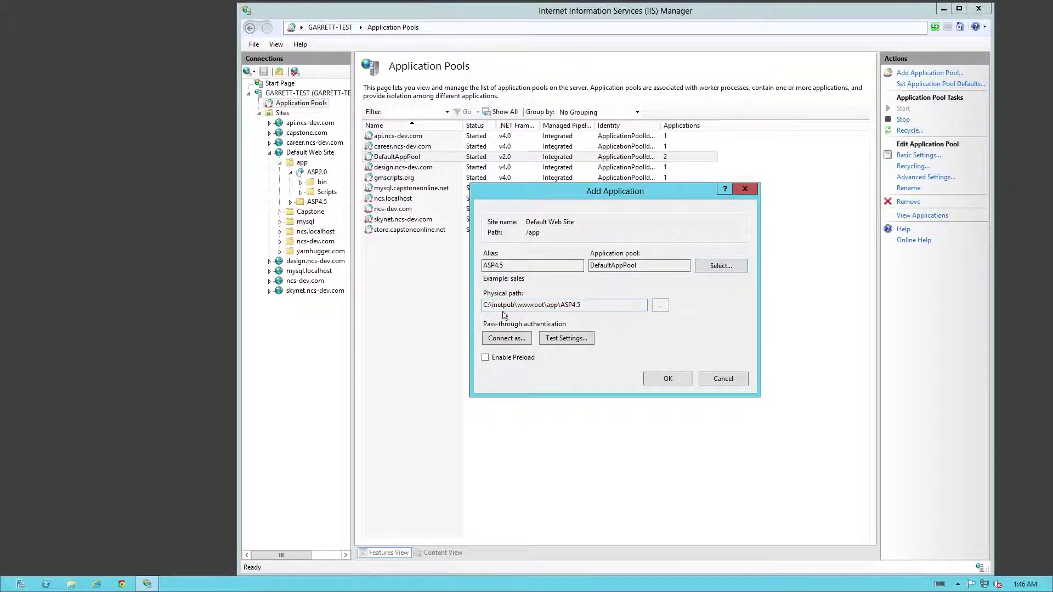
{"action": "left_click", "coordinate": [523, 338]}
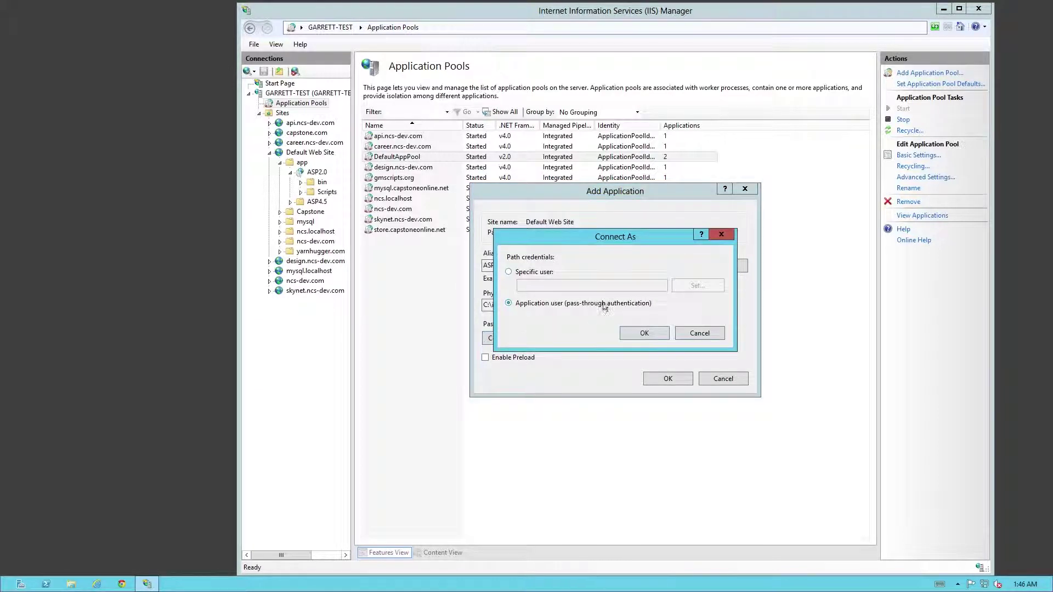
Leave credentials unchanged, test path access including the Authorization warning, and create the ASP4.5 application
{"action": "left_click", "coordinate": [709, 336]}
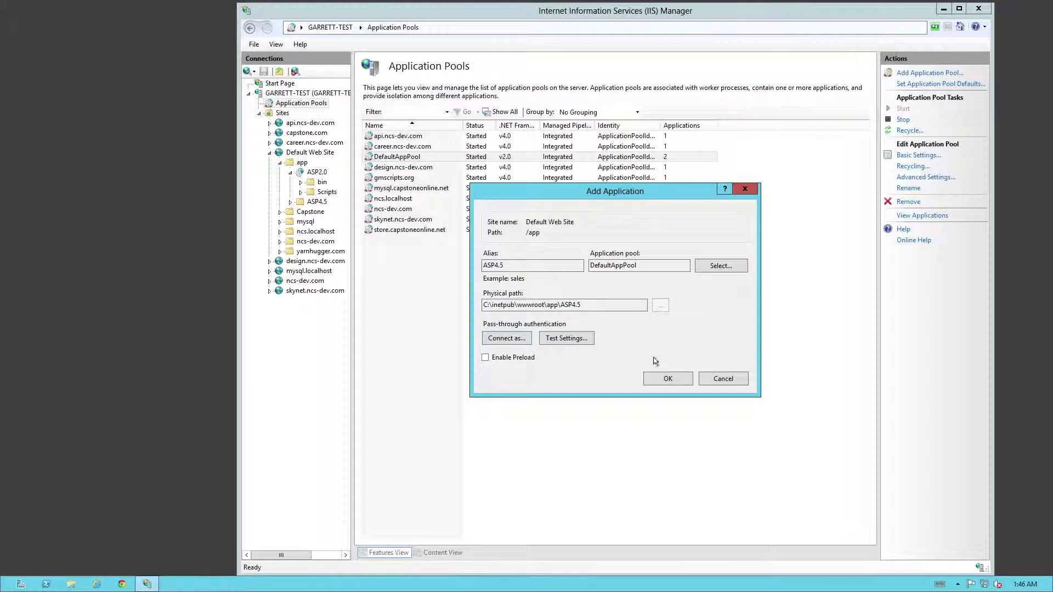
{"action": "left_click", "coordinate": [566, 338]}
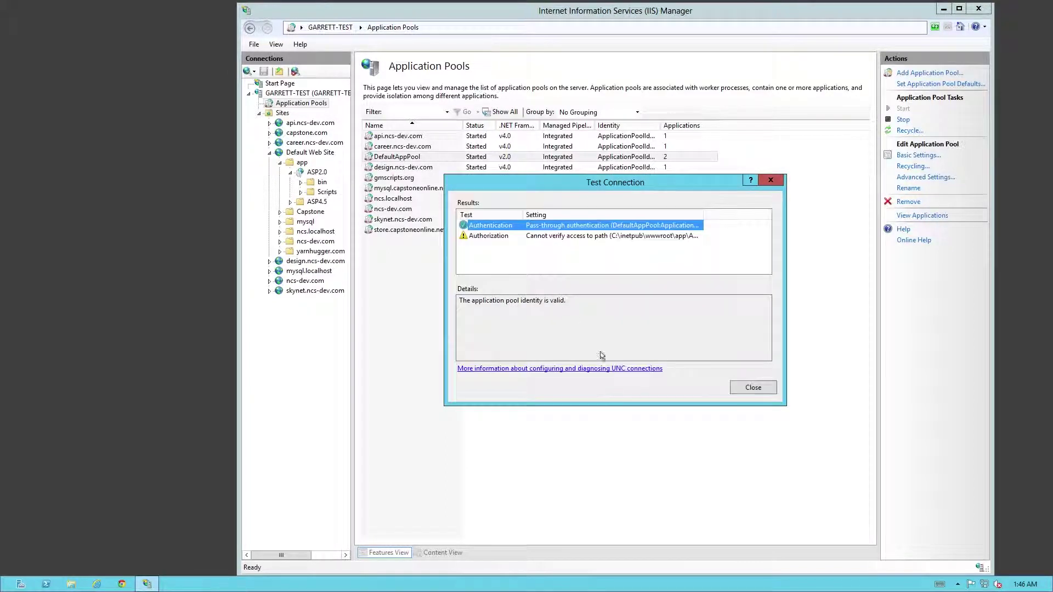
{"action": "left_click", "coordinate": [594, 238]}
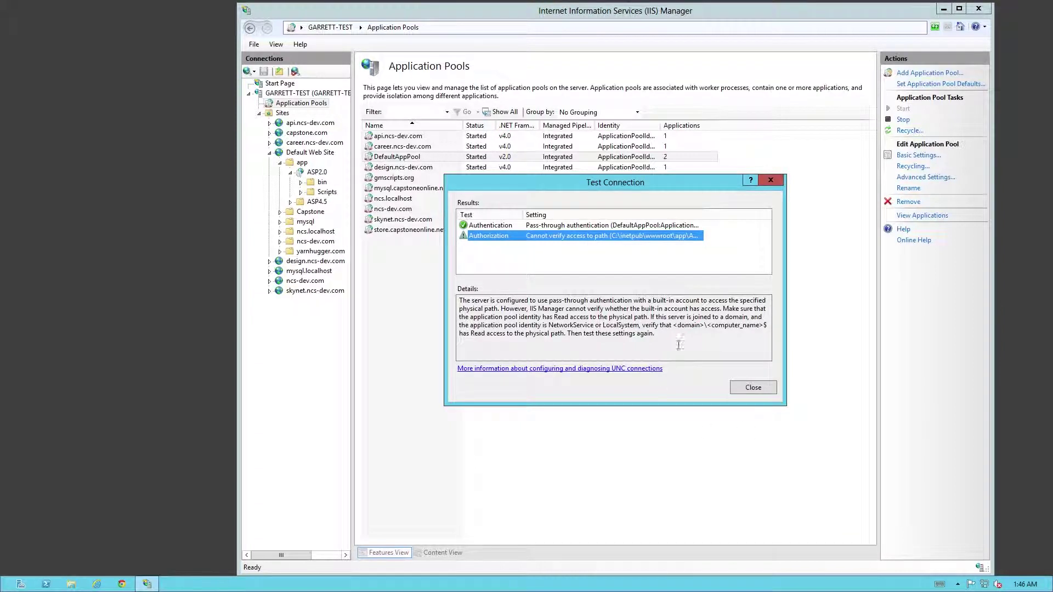
{"action": "left_click", "coordinate": [750, 387]}
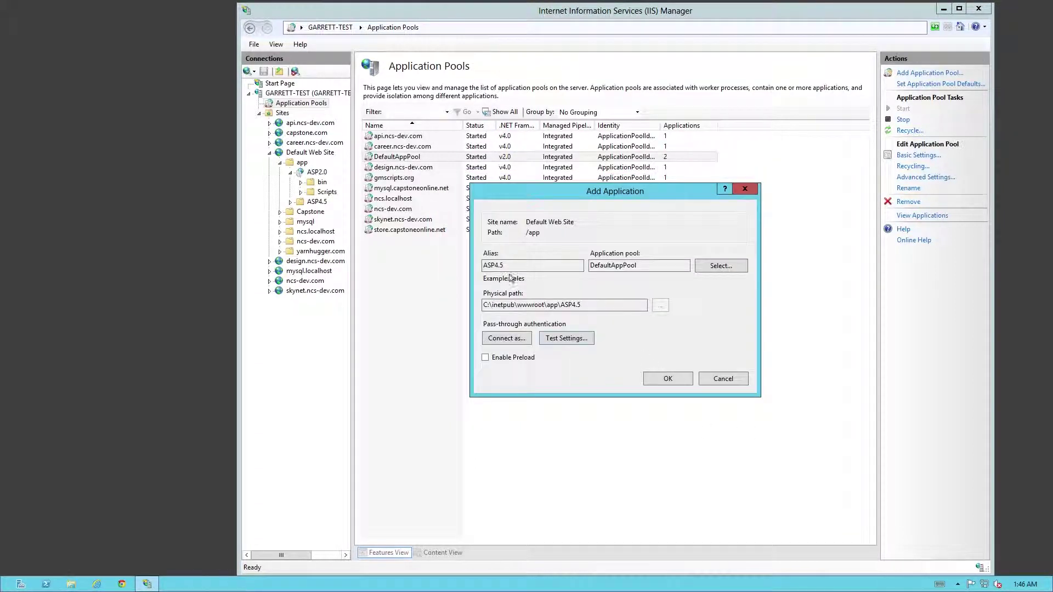
{"action": "left_click", "coordinate": [671, 380]}
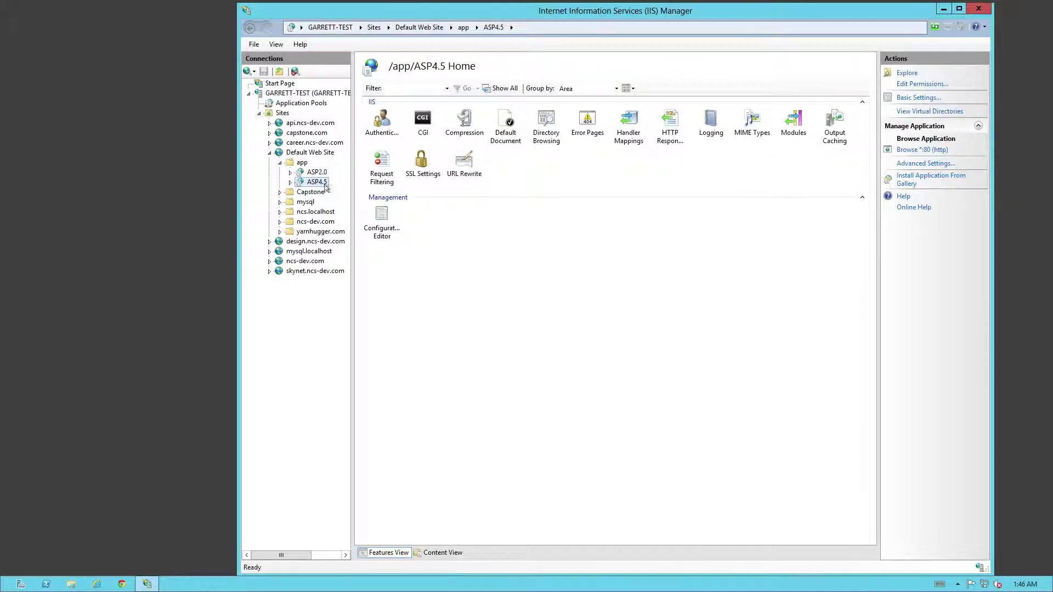
Open ASP4.5's Advanced Settings and inspect its Physical Path and DefaultAppPool application pool
{"action": "right_click", "coordinate": [308, 184]}
{"action": "mouse_move", "coordinate": [382, 242]}
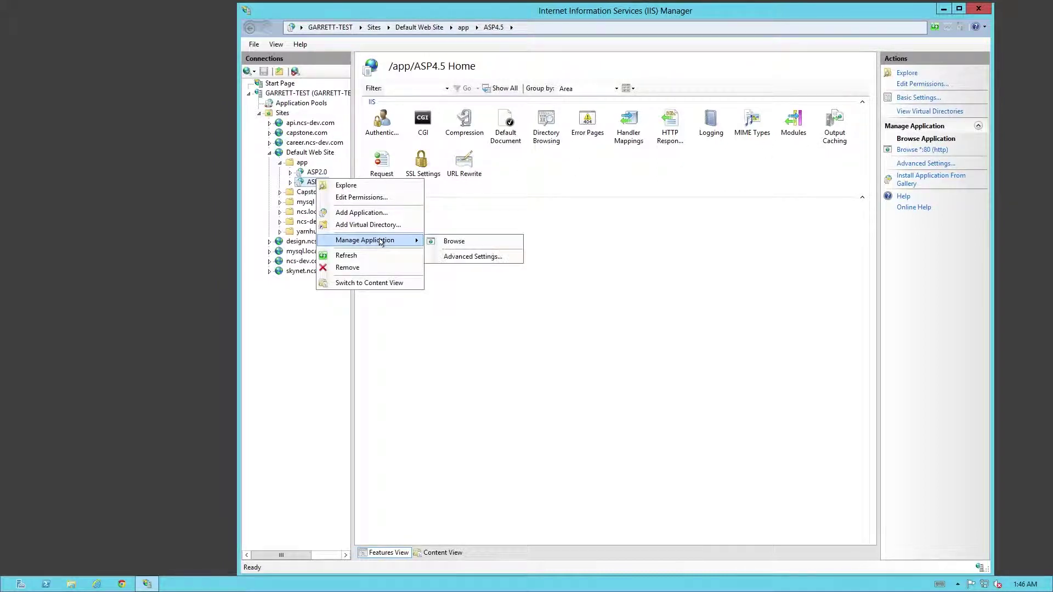
{"action": "left_click", "coordinate": [464, 258]}
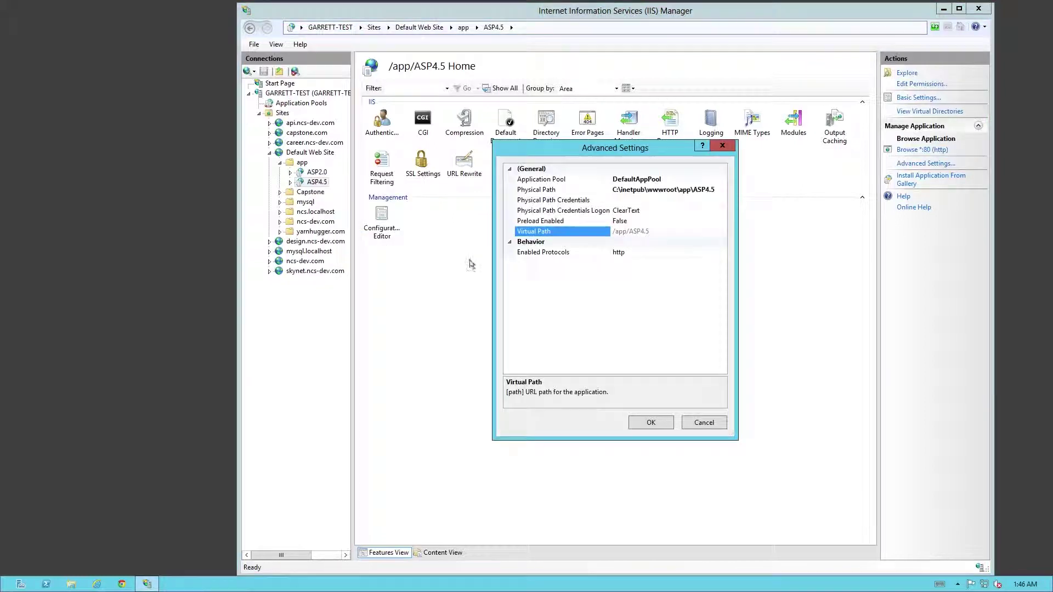
{"action": "left_click", "coordinate": [587, 187]}
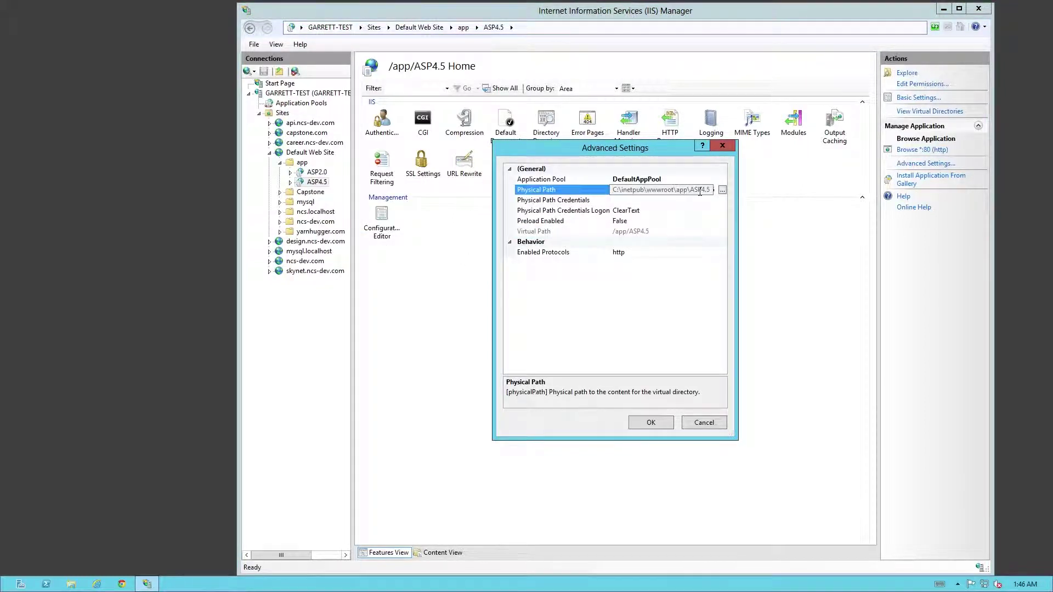
{"action": "left_click", "coordinate": [634, 181]}
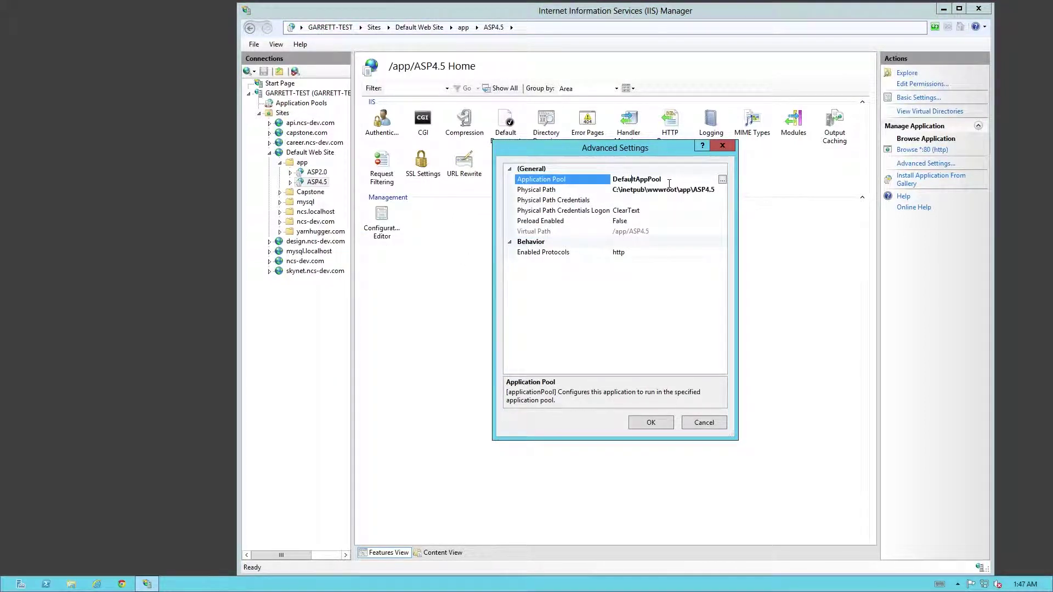
Review Preload Enabled, virtual path /app/ASP4.5, protocols http and path credentials, undoing an accidental deletion
{"action": "left_click", "coordinate": [555, 221]}
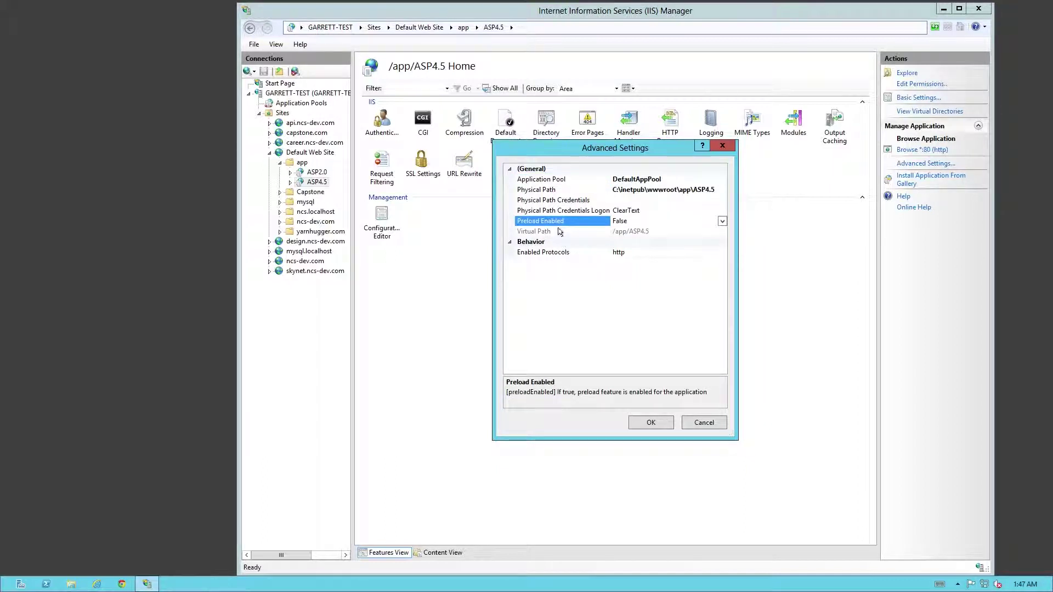
{"action": "left_click", "coordinate": [561, 235]}
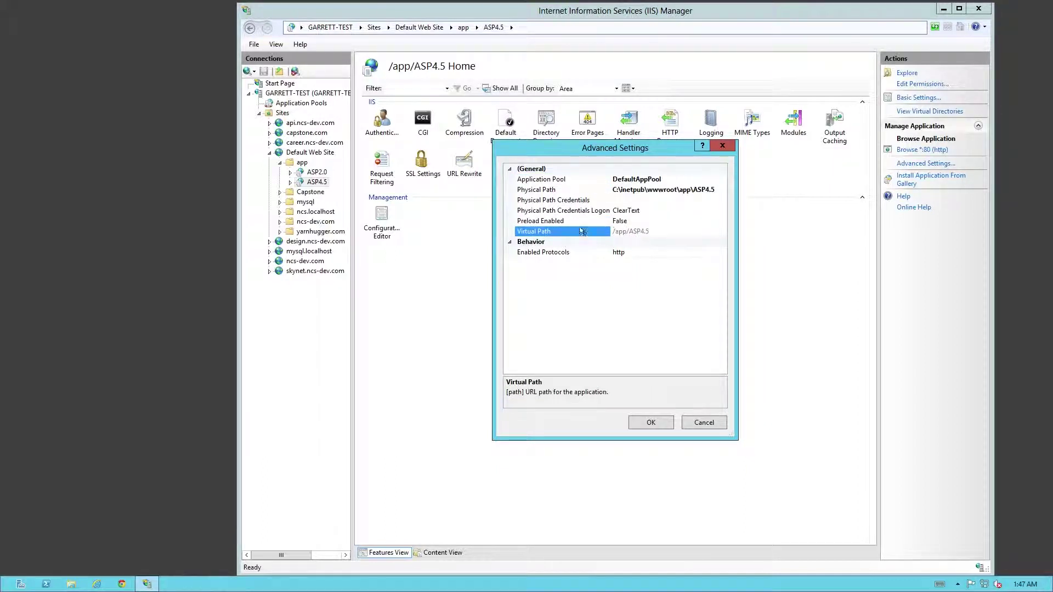
{"action": "left_click_drag", "start_coordinate": [624, 231], "coordinate": [660, 231]}
{"action": "key", "text": "Delete"}
{"action": "key", "text": "ctrl+z"}
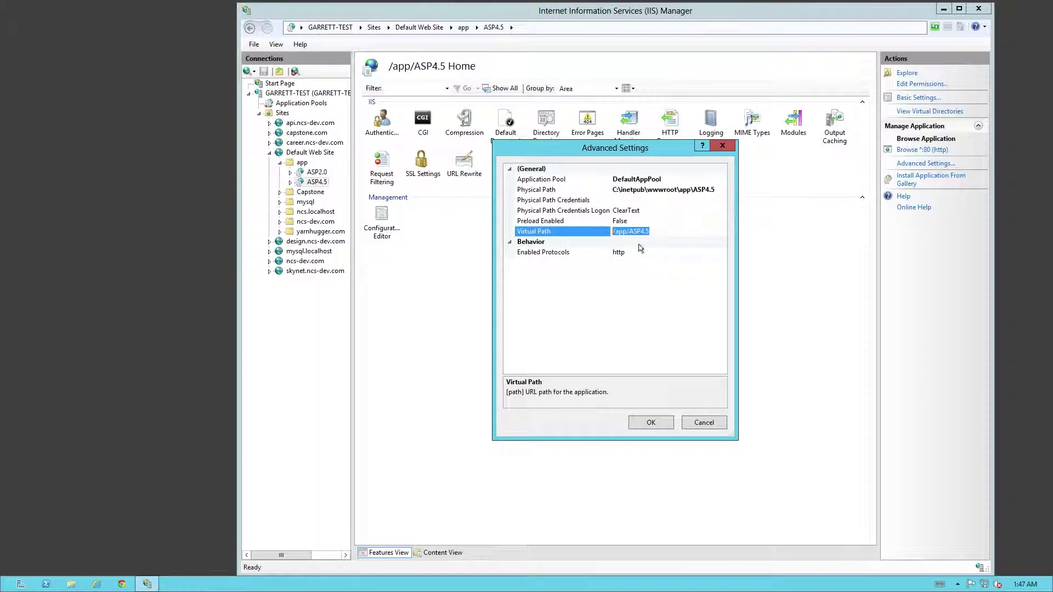
{"action": "left_click", "coordinate": [633, 252]}
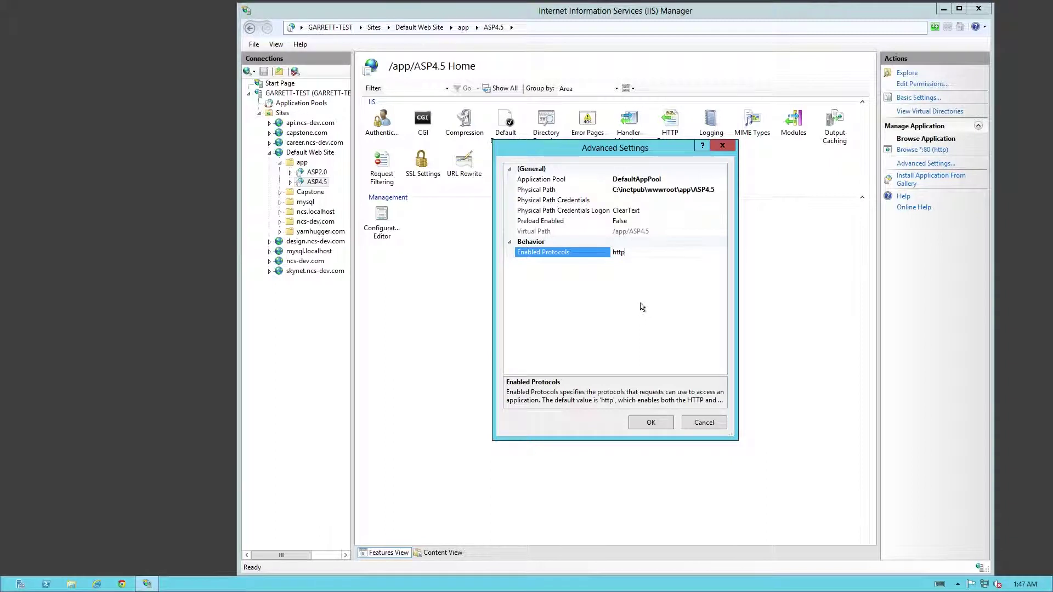
{"action": "left_click", "coordinate": [573, 202]}
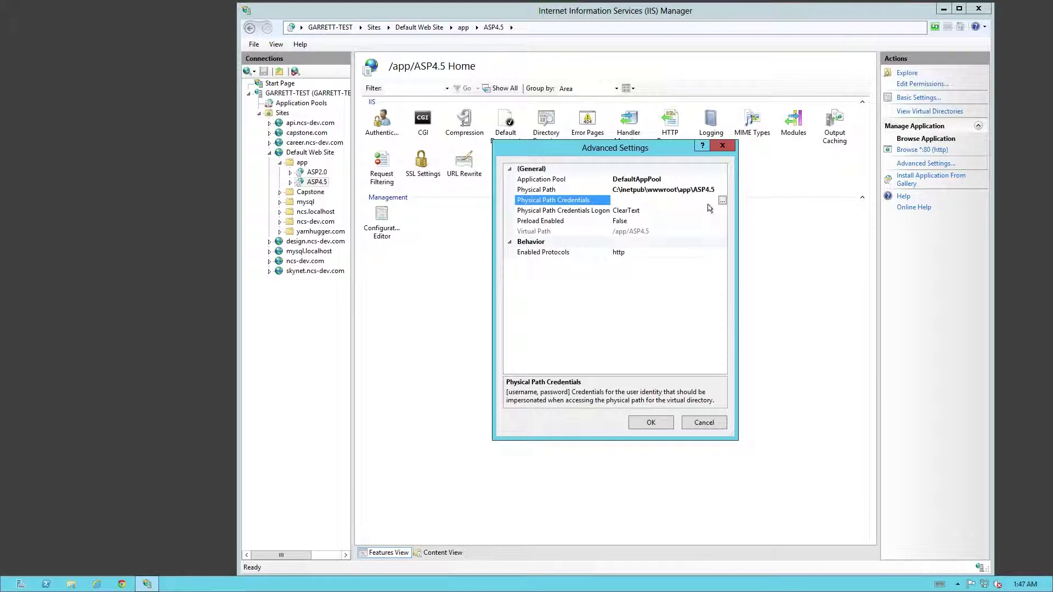
{"action": "left_click", "coordinate": [681, 211]}
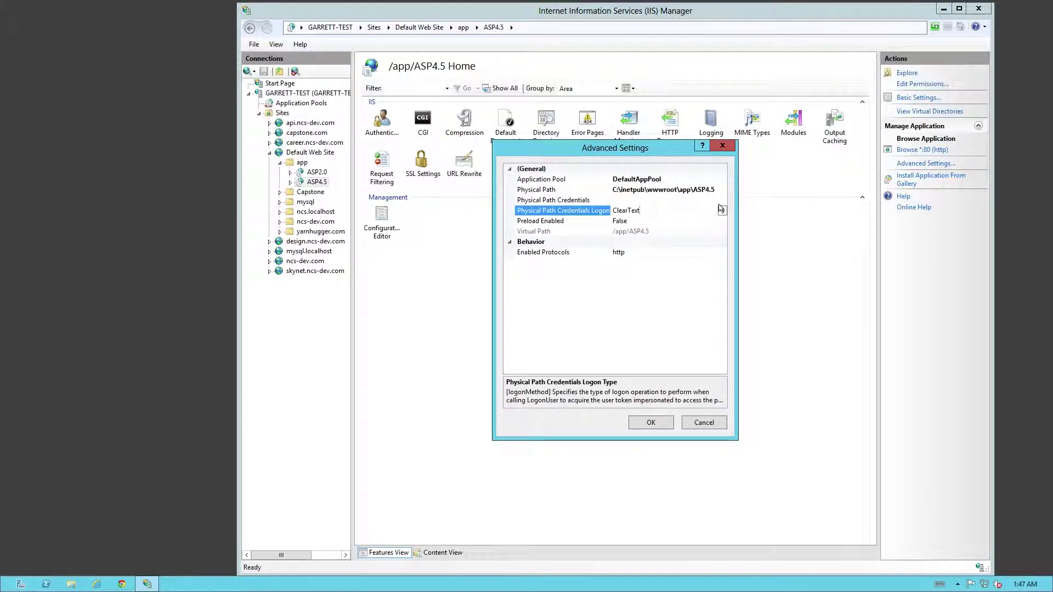
{"action": "left_click", "coordinate": [722, 212]}
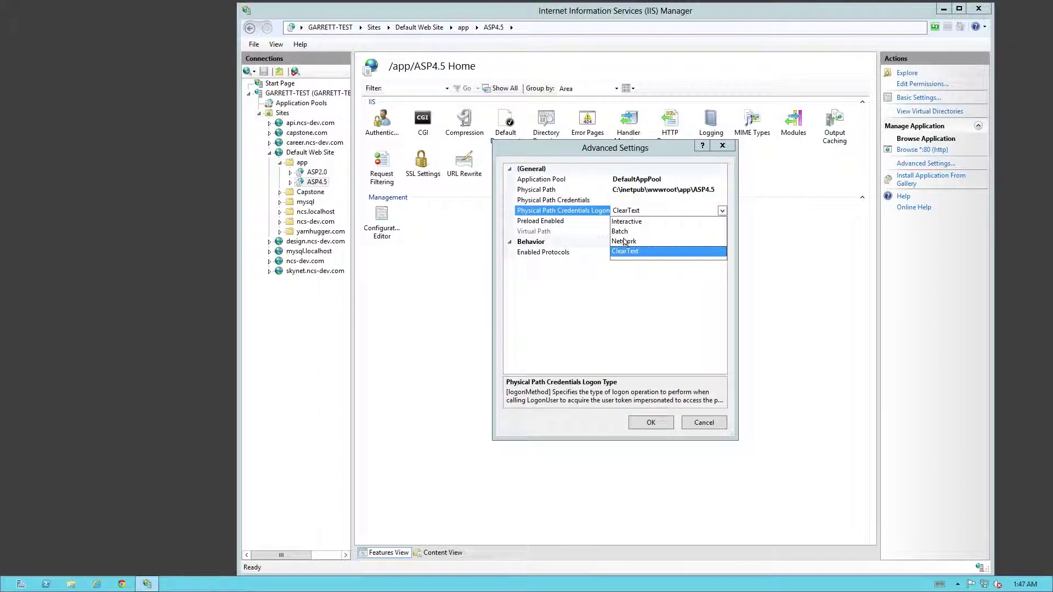
{"action": "left_click", "coordinate": [547, 215]}
{"action": "left_click", "coordinate": [543, 223]}
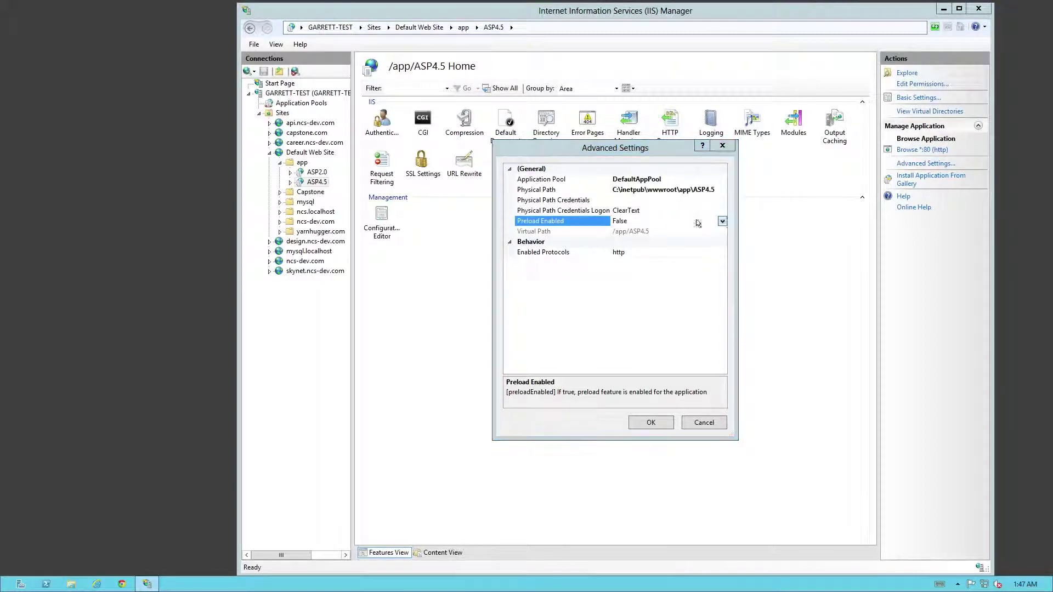
{"action": "left_click", "coordinate": [722, 221]}
{"action": "left_click", "coordinate": [615, 230]}
{"action": "double_click", "coordinate": [621, 221]}
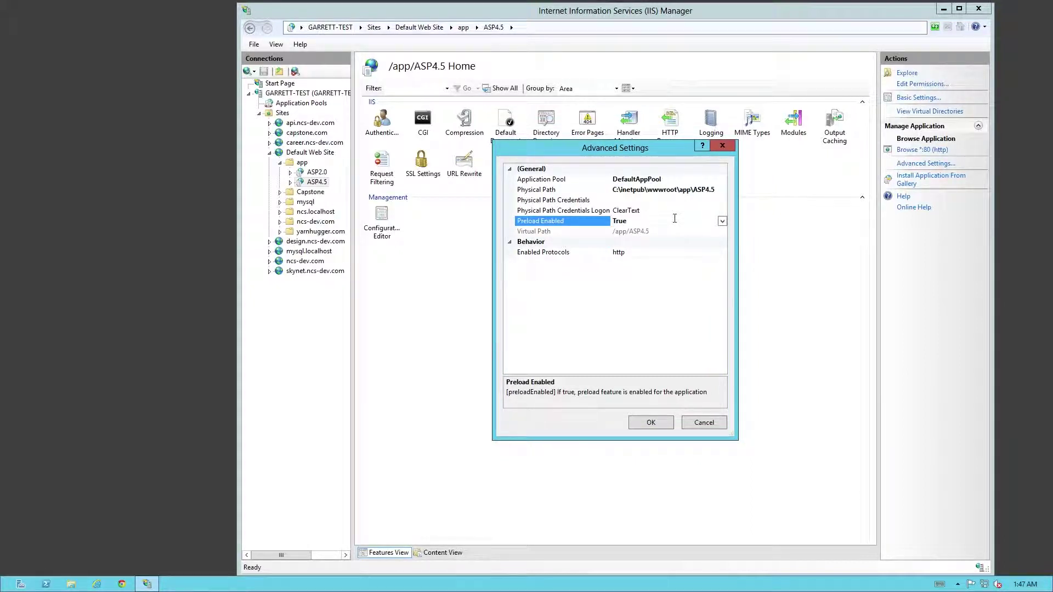
{"action": "left_click", "coordinate": [723, 220]}
{"action": "left_click", "coordinate": [617, 241]}
{"action": "left_click", "coordinate": [557, 213]}
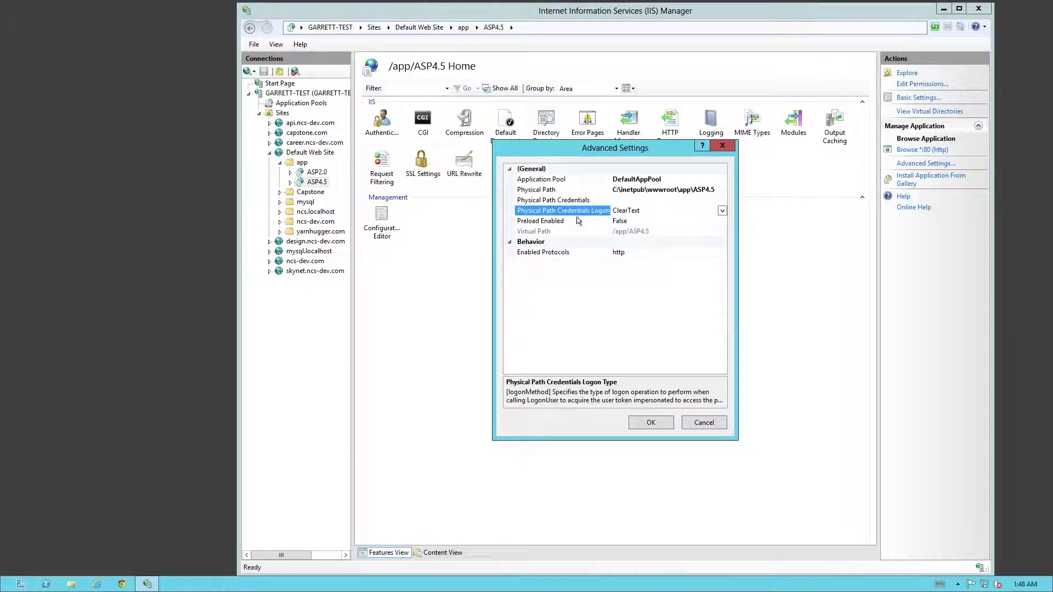
{"action": "left_click", "coordinate": [576, 221]}
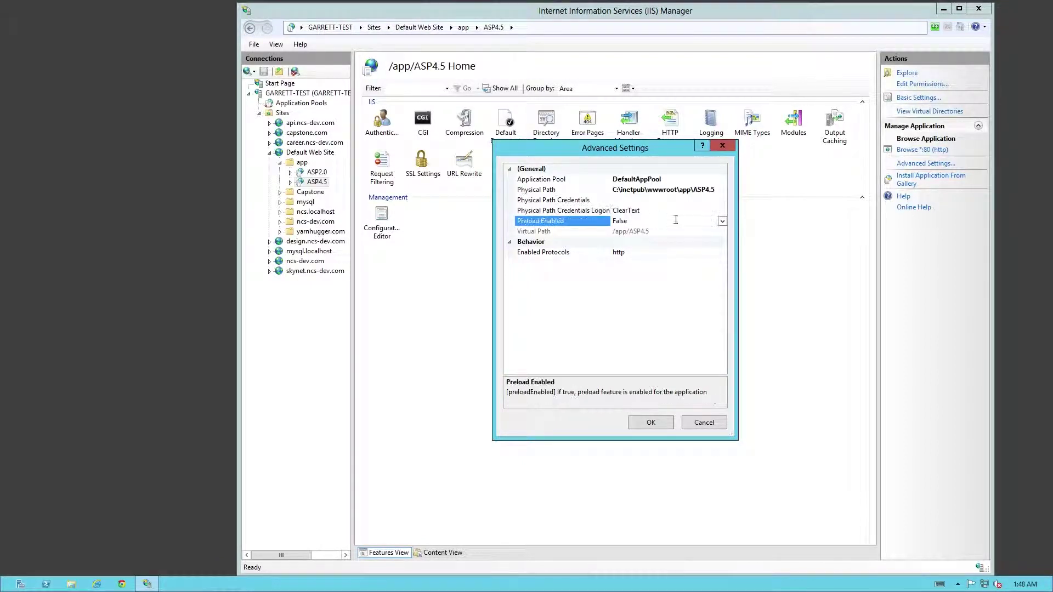
{"action": "left_click", "coordinate": [651, 422]}
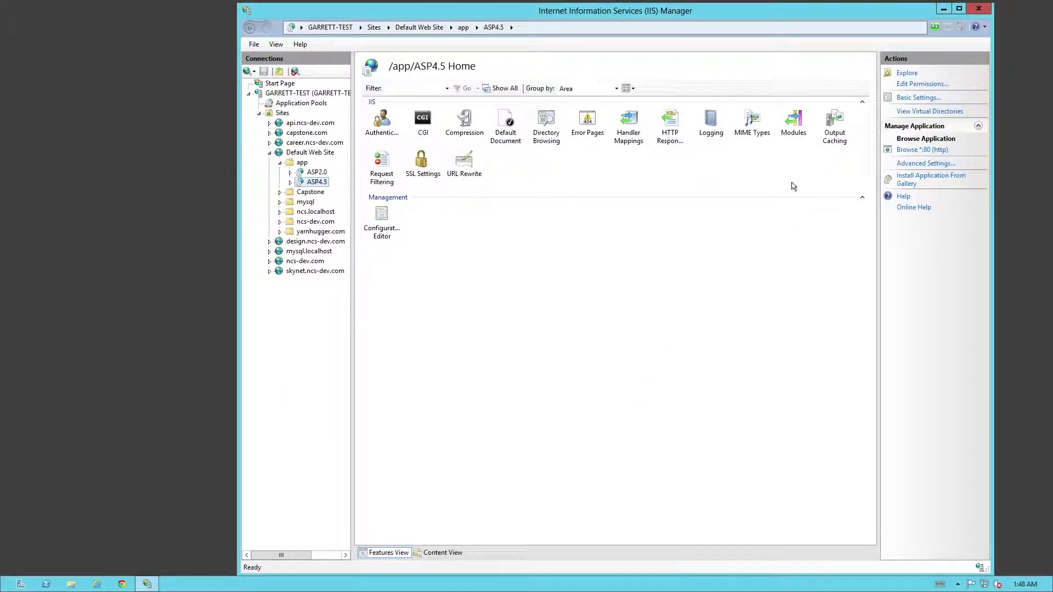